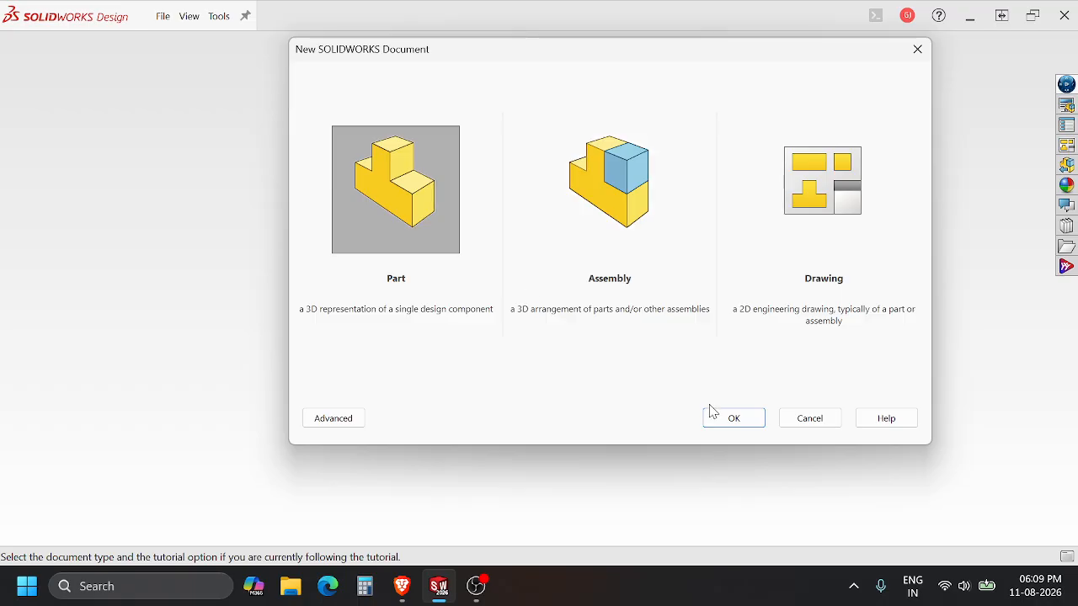
Step: Create a new part document and show the three reference planes in the graphics area
left_click(712, 416)
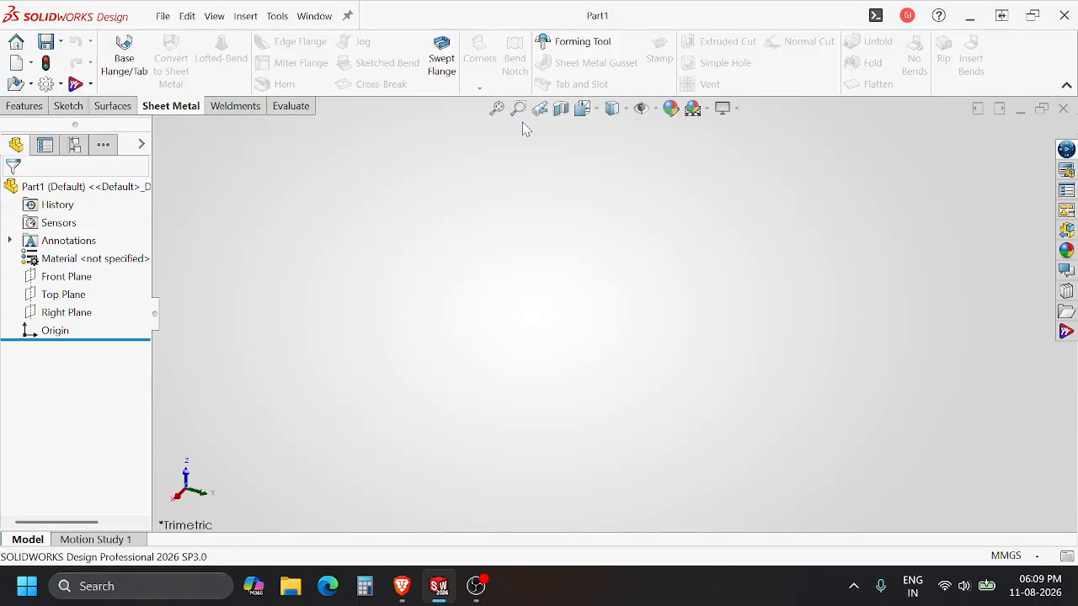
left_click(654, 108)
left_click(643, 341)
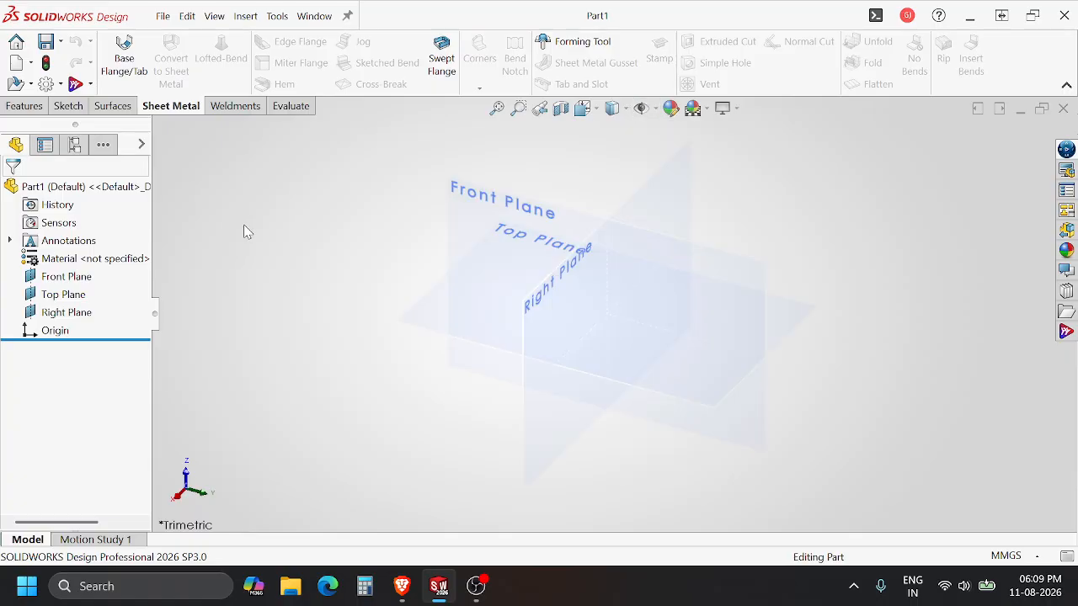
Step: Sketch a center rectangle on the Top Plane from the origin, about 128 mm wide and 71 mm high
left_click(445, 316)
left_click(511, 281)
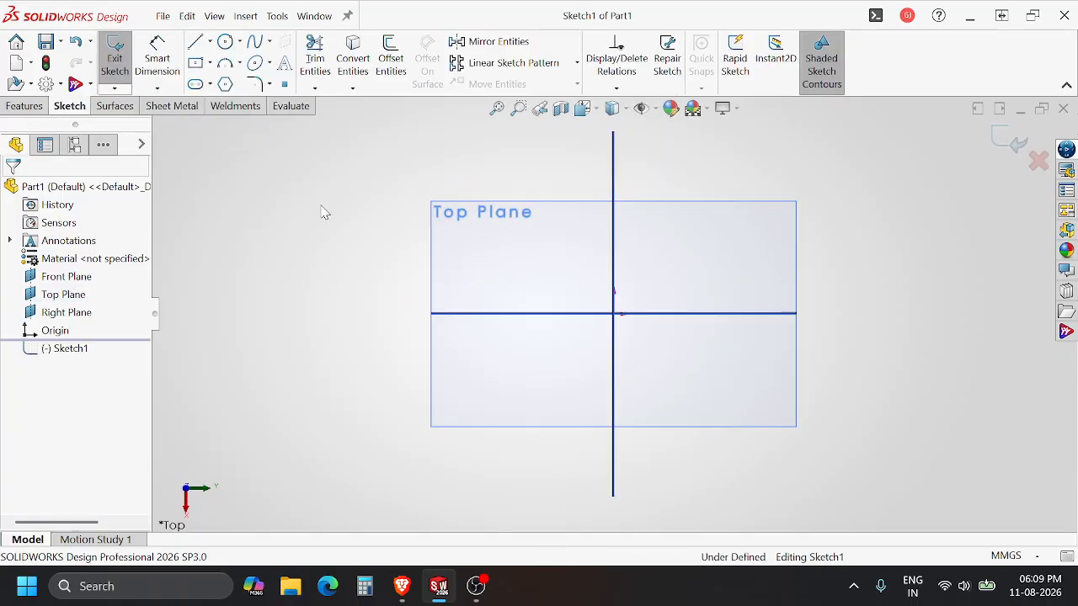
left_click(196, 63)
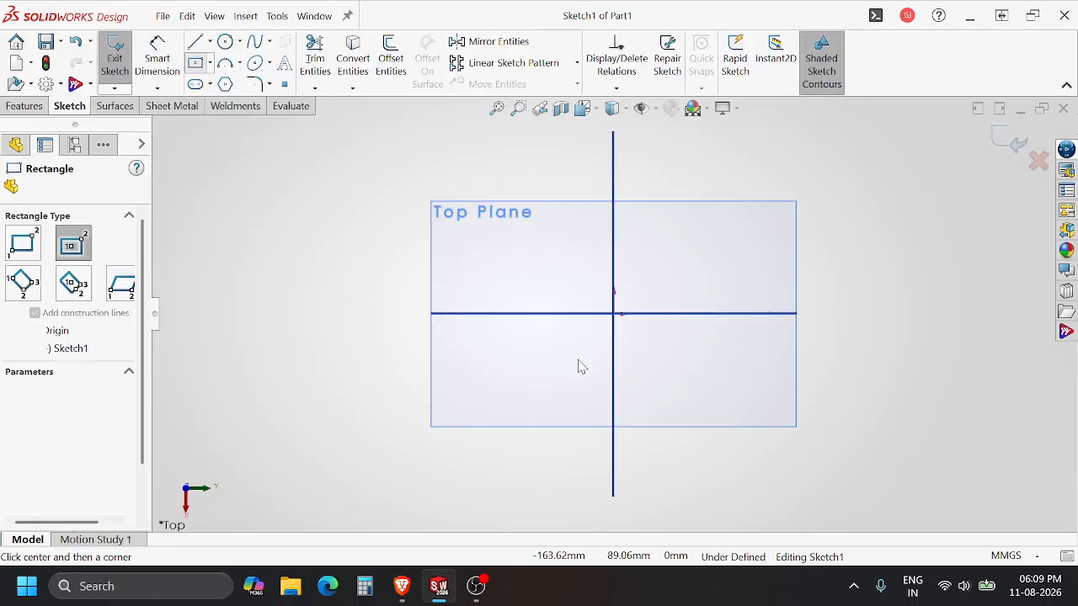
left_click(613, 313)
left_click(746, 243)
Step: Dimension the rectangle with a height of 70 mm and a width of 120 mm
key("d")
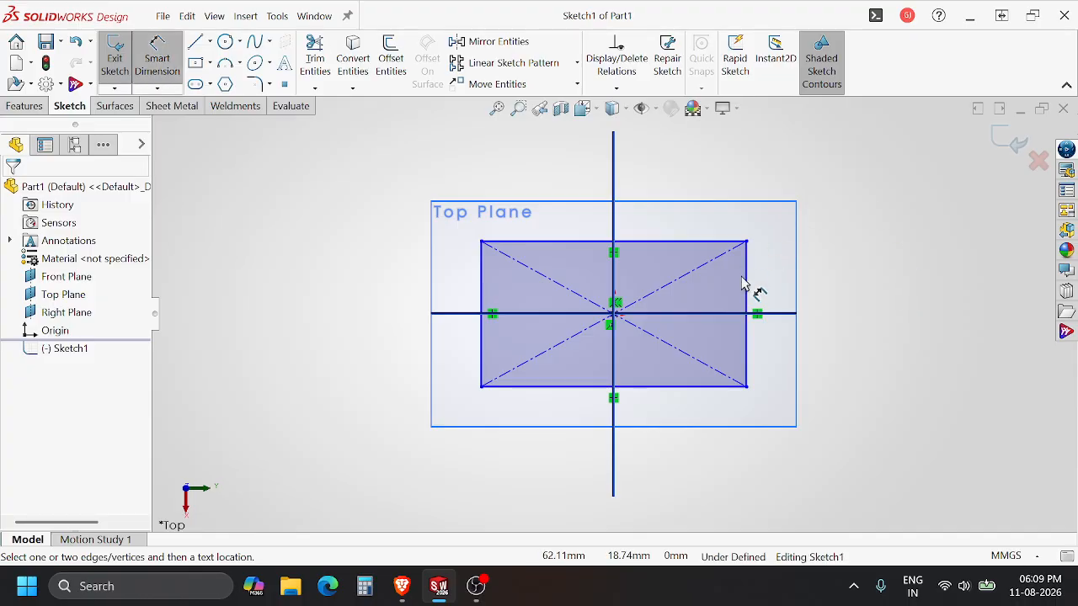
left_click(747, 299)
left_click(853, 316)
type("7")
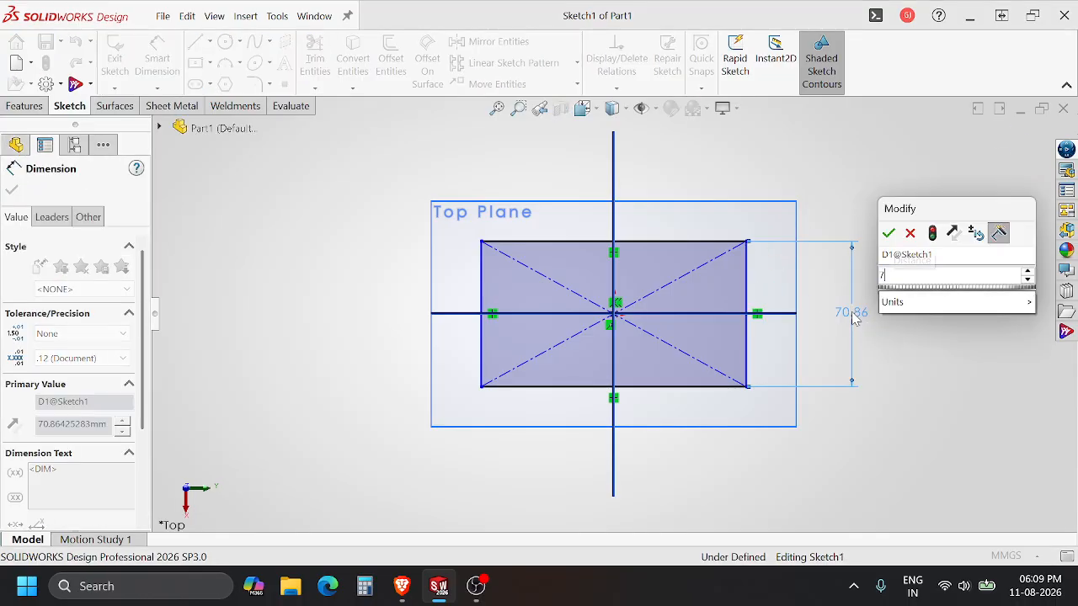
type("0")
key("Return")
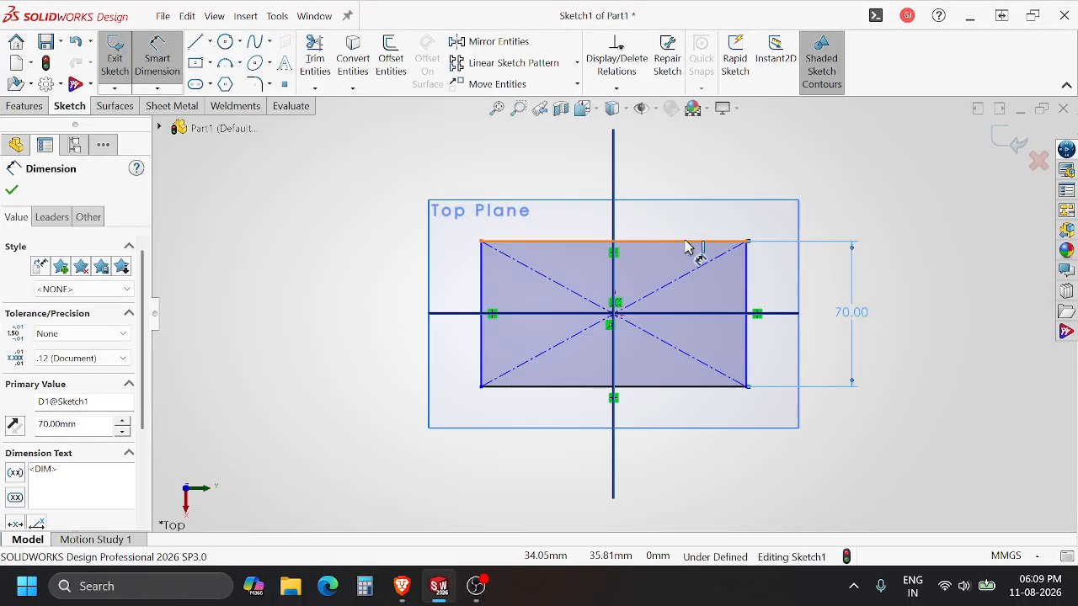
left_click(691, 243)
left_click(682, 176)
type("120")
key("Return")
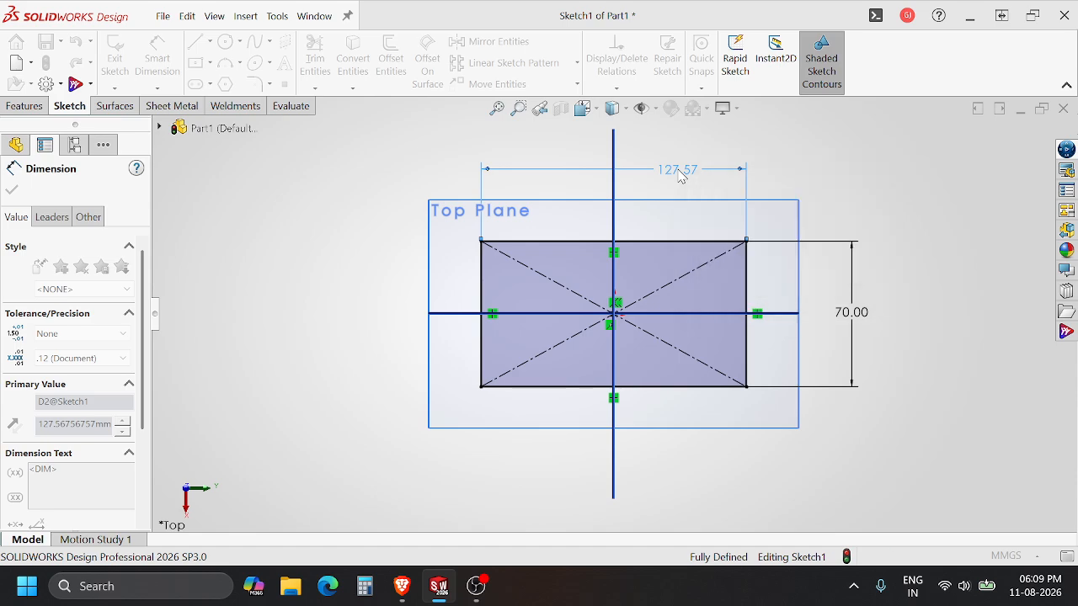
Step: Extrude the rectangle with a blind depth of 5 mm to form the base plate
left_click(34, 106)
left_click(124, 59)
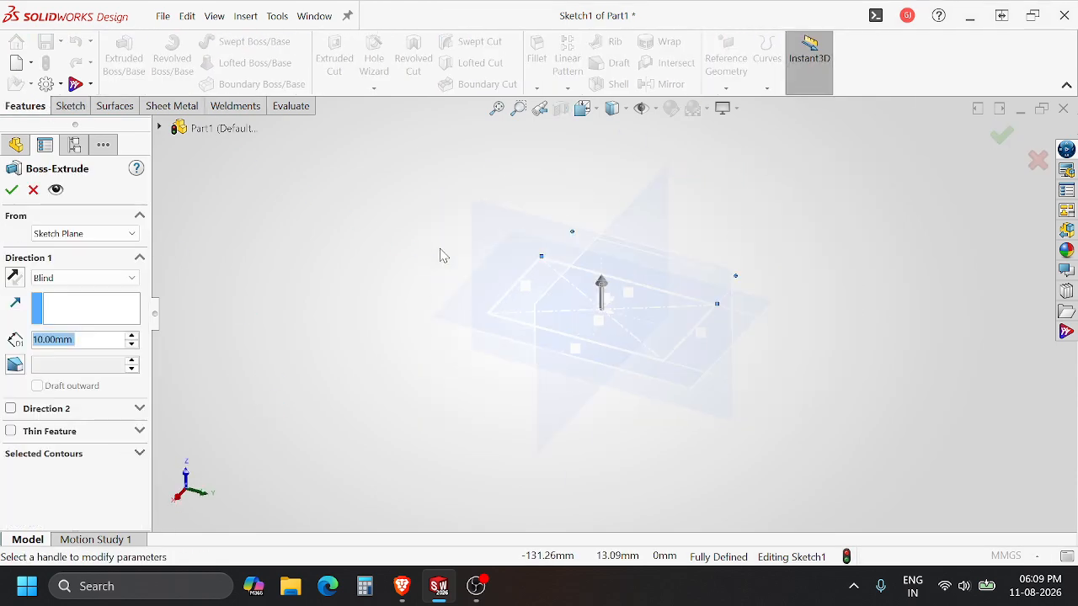
type("5")
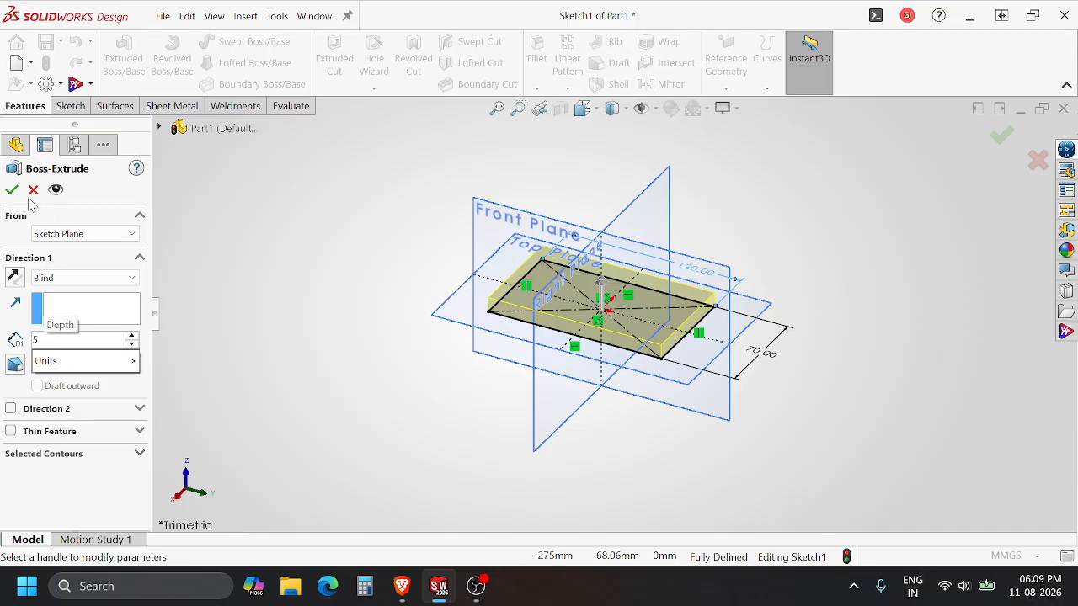
key("Return")
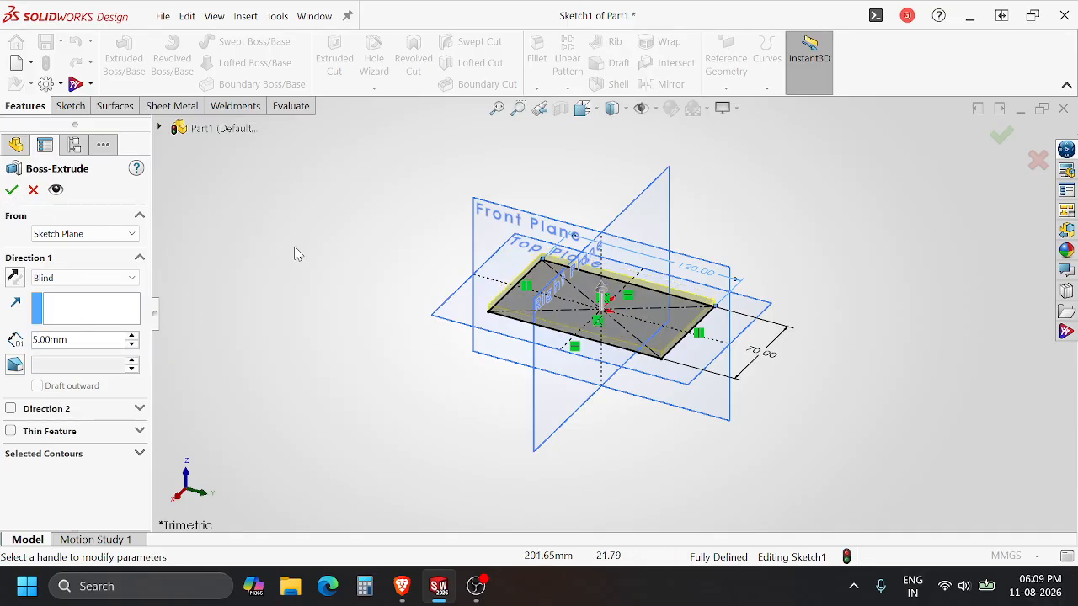
left_click(12, 191)
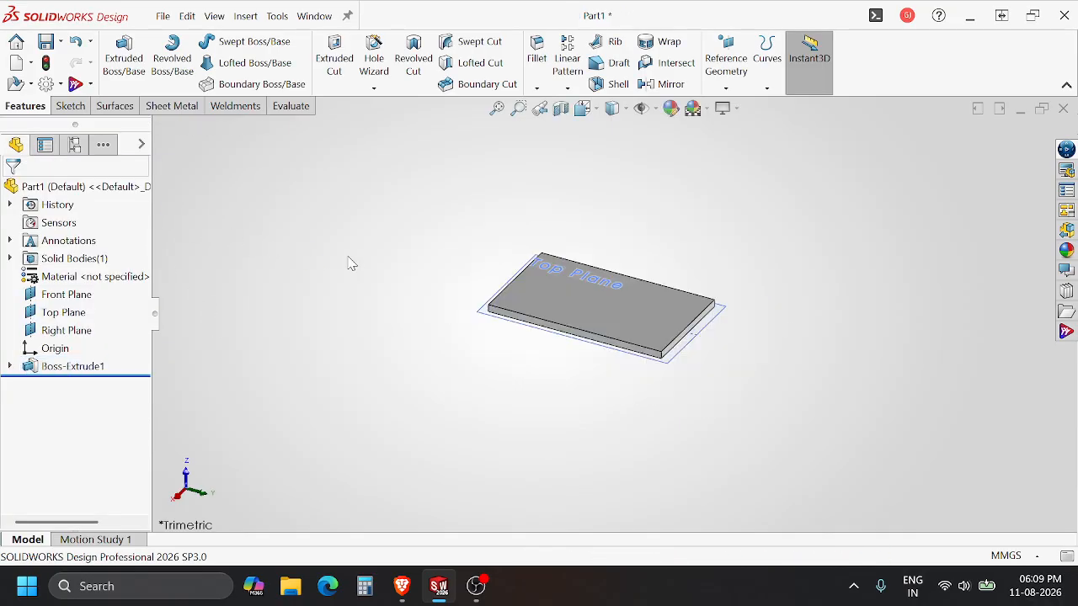
Step: Sketch a circle about 39 mm in diameter on the plate's upper face, centered on the origin
left_click(632, 303)
left_click(636, 236)
right_click_drag(556, 332, 614, 314)
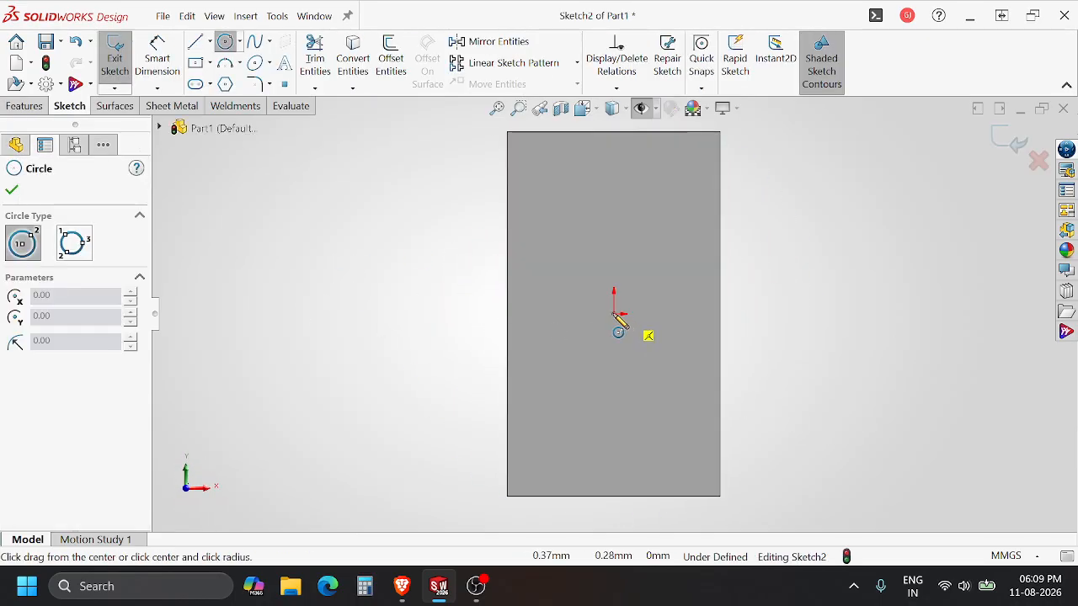
left_click(613, 314)
left_click(654, 271)
Step: Dimension the circle's diameter to 40 mm and exit the sketch
right_click_drag(657, 270, 700, 224)
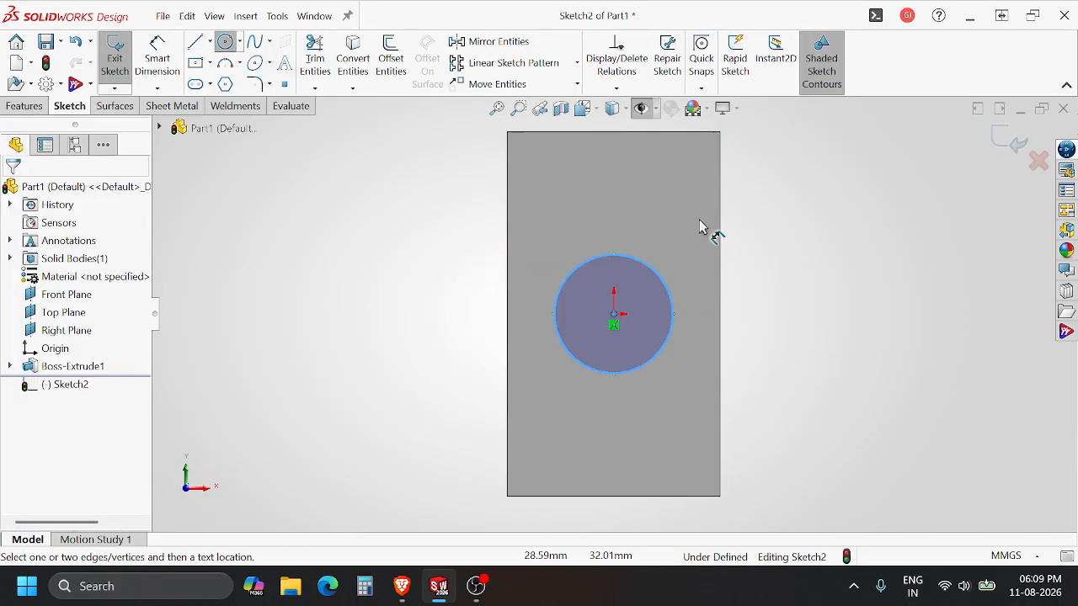
left_click(671, 302)
left_click(762, 300)
type("40")
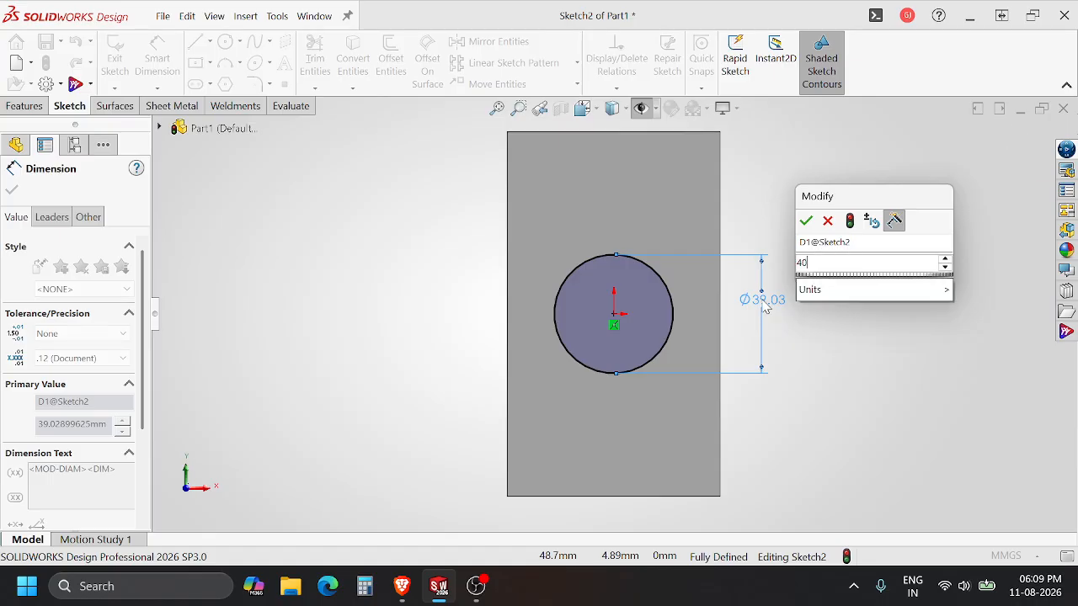
key("Return")
left_click(1009, 145)
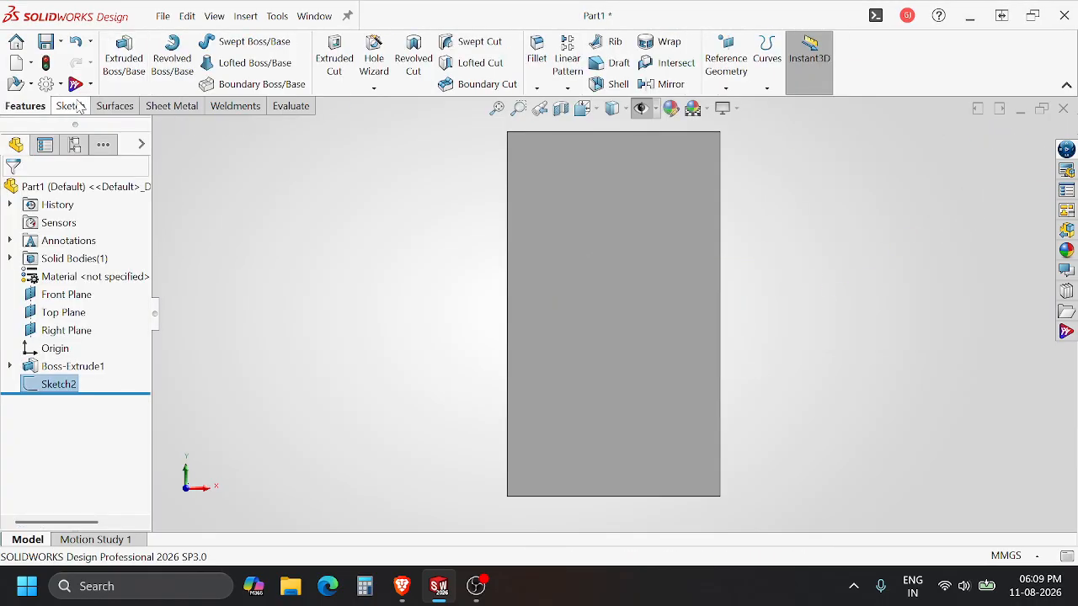
Step: Extrude the circle as a 30 mm blind boss merged with the plate
left_click(124, 57)
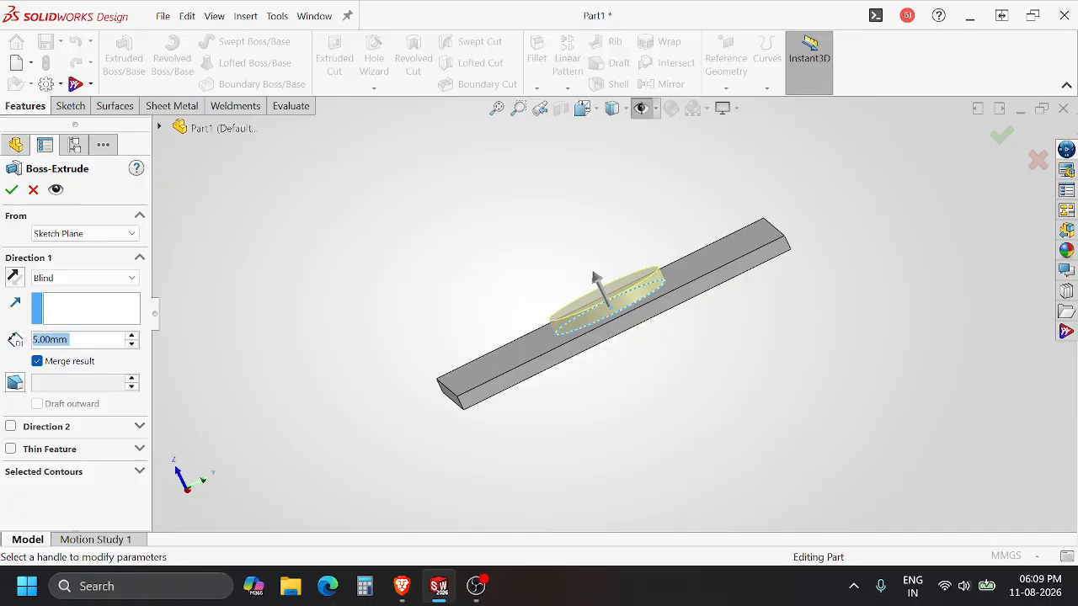
type("30")
key("Return")
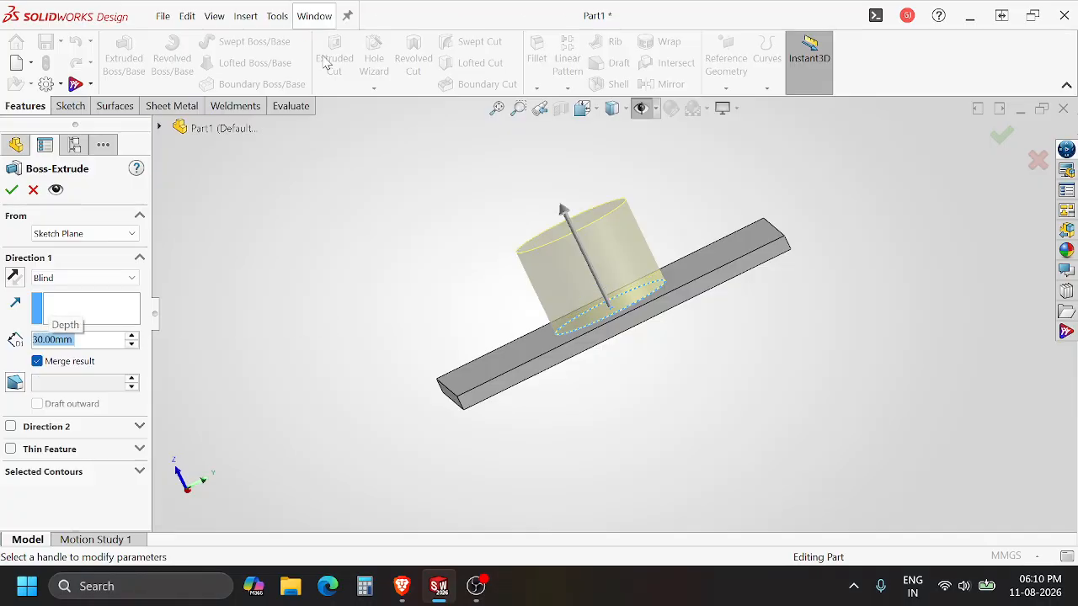
left_click(12, 190)
Step: Set the cylindrical boss's height to 20 mm
middle_click_drag(561, 272, 581, 314)
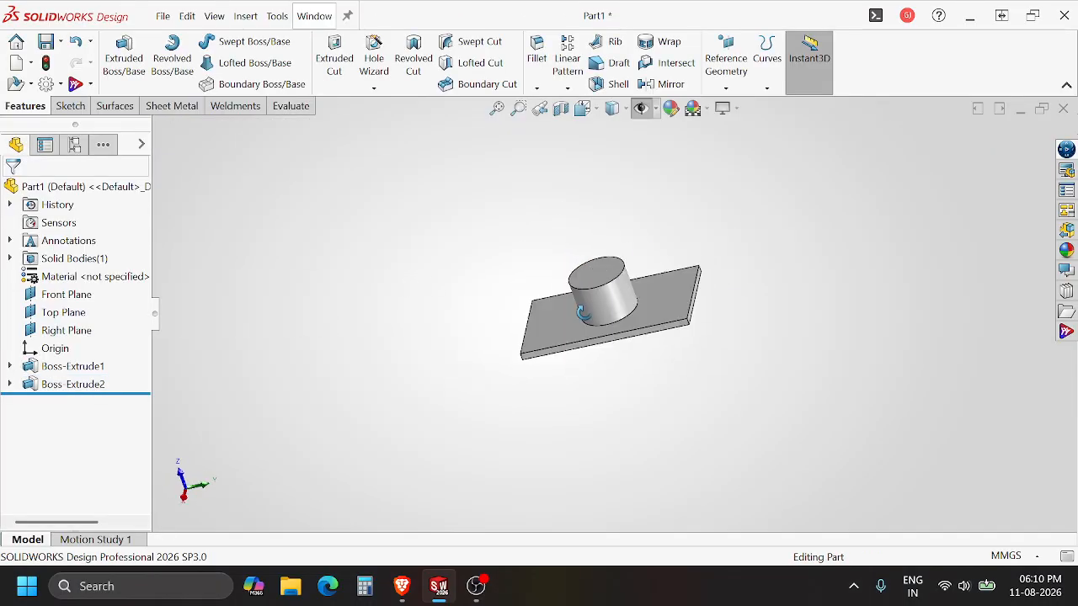
scroll(581, 314, "down", 4)
left_click(619, 313)
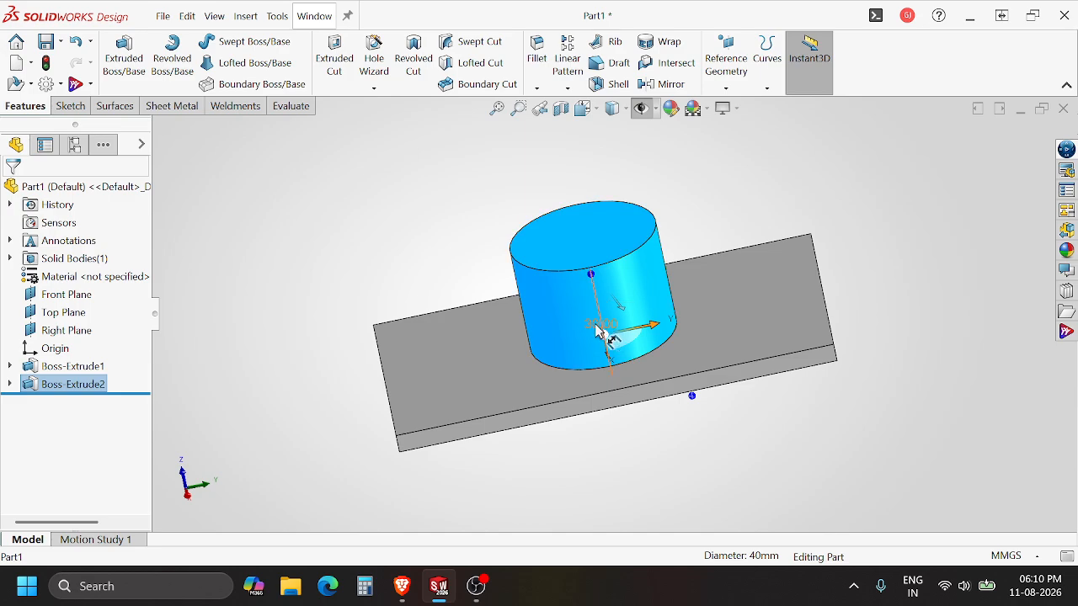
double_click(600, 325)
type("20")
key("Return")
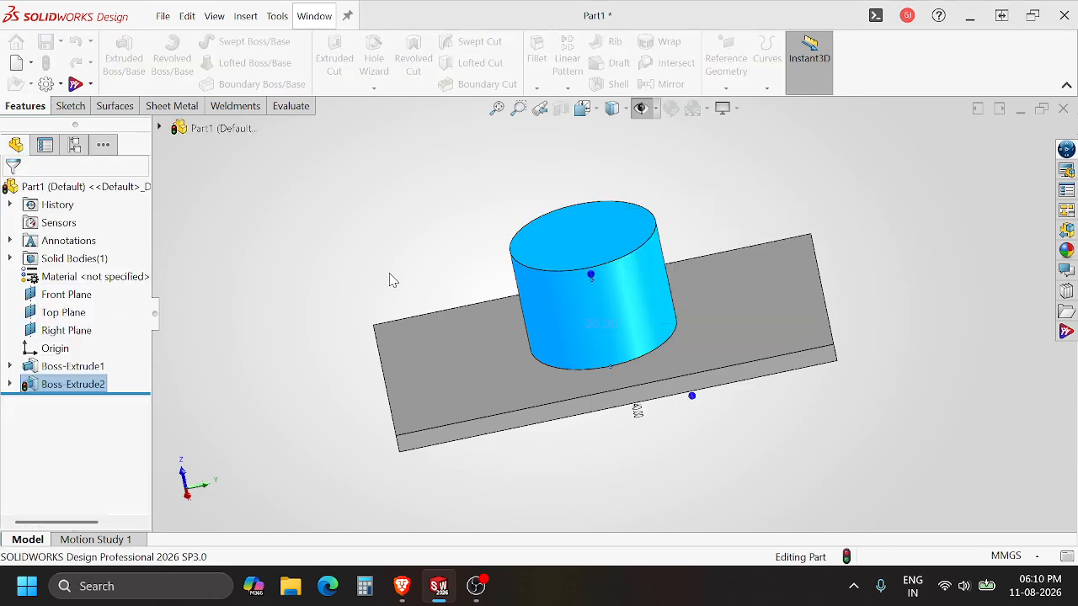
middle_click_drag(401, 273, 464, 236)
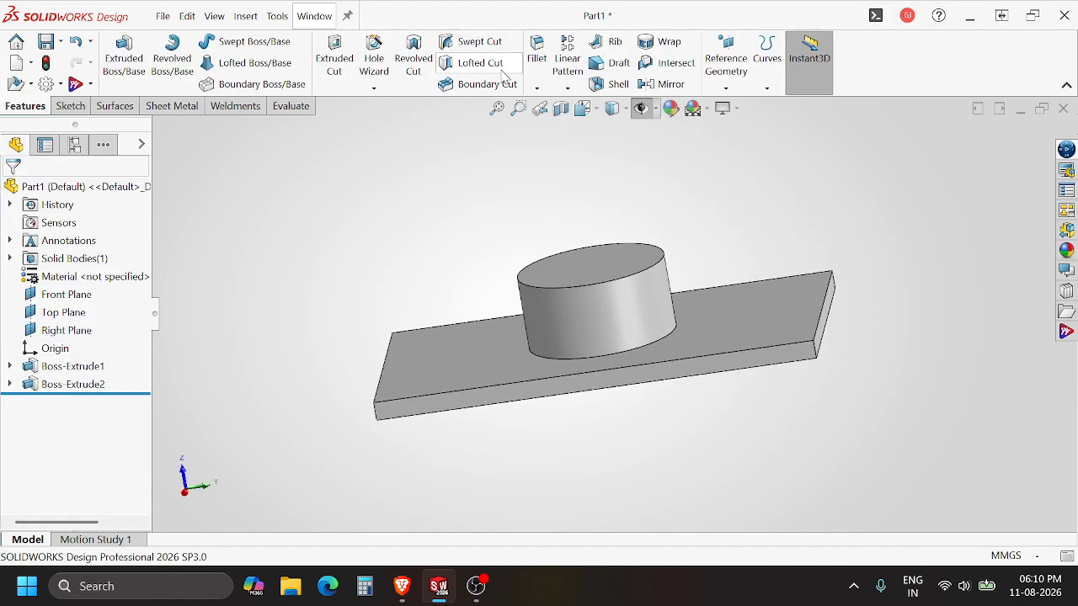
Step: Fillet the top circular edge of the boss with a symmetric 10 mm radius
left_click(536, 51)
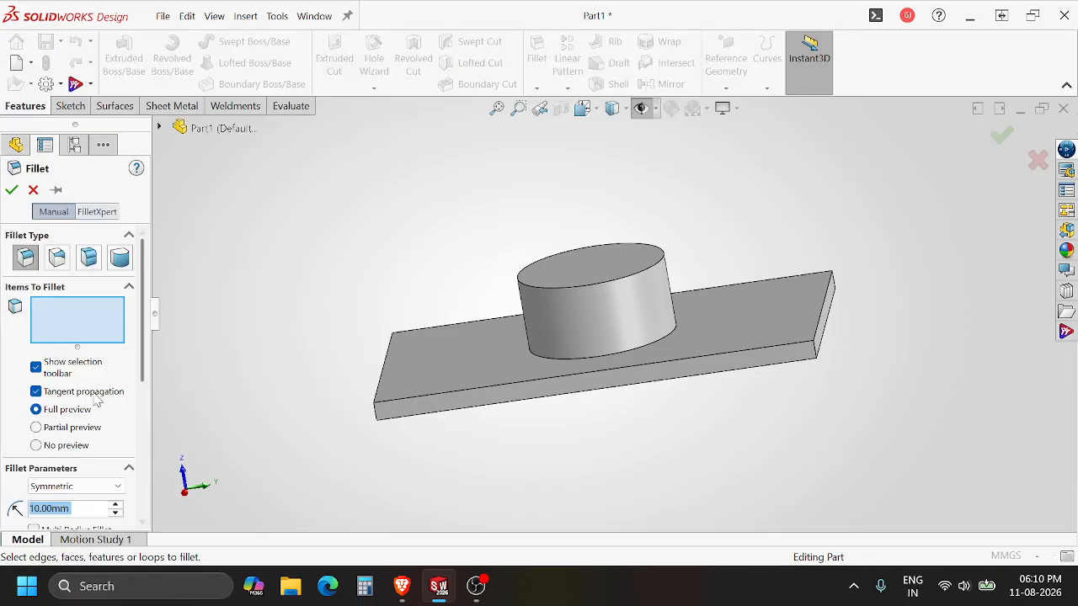
left_click(528, 292)
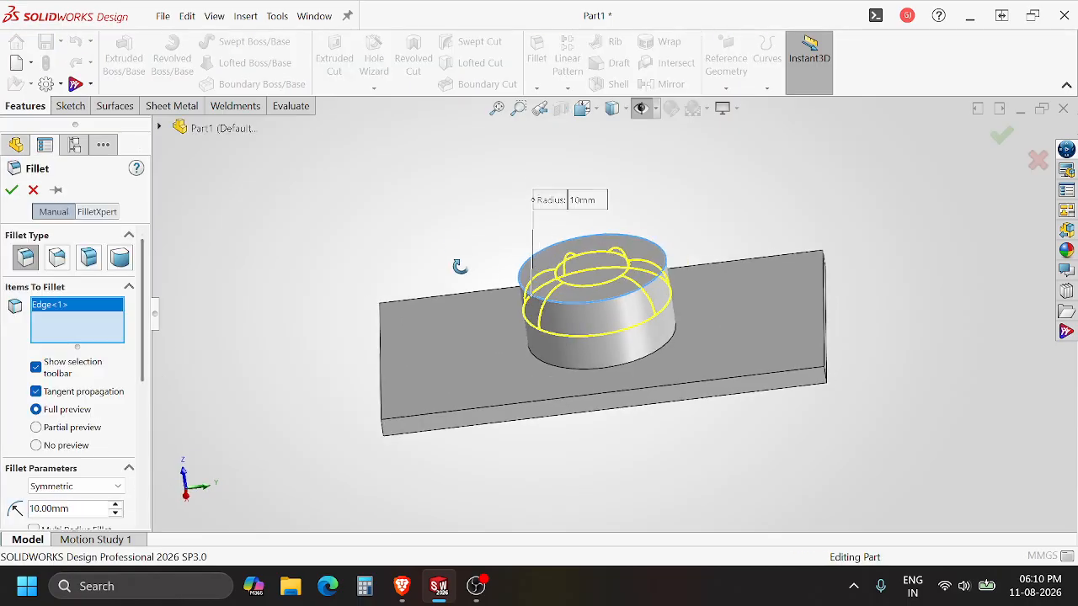
left_click(11, 191)
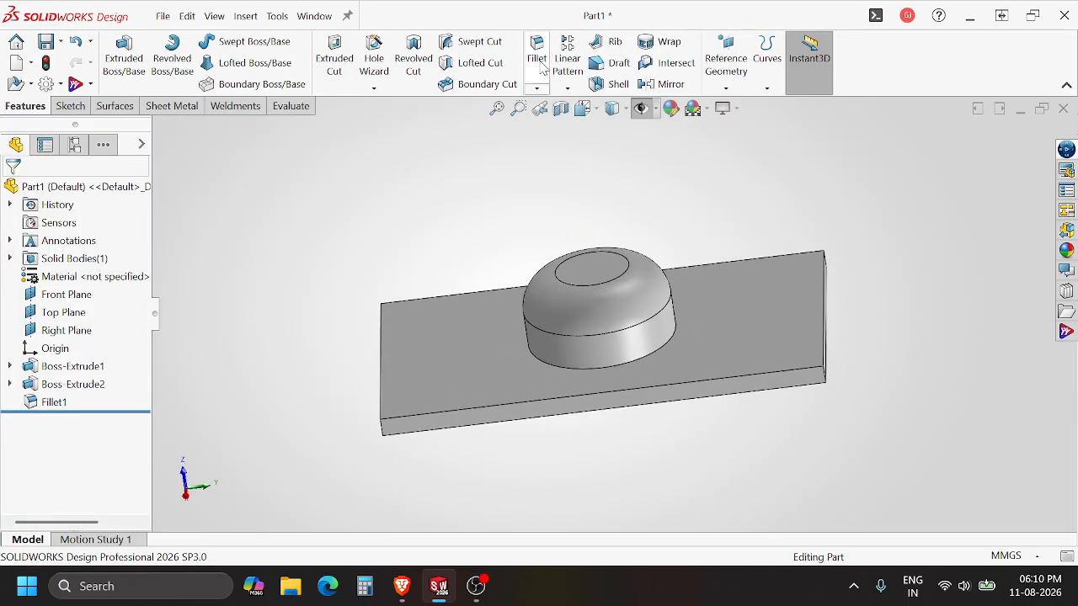
Step: Fillet the edge where the boss meets the plate with a 5 mm radius
left_click(553, 111)
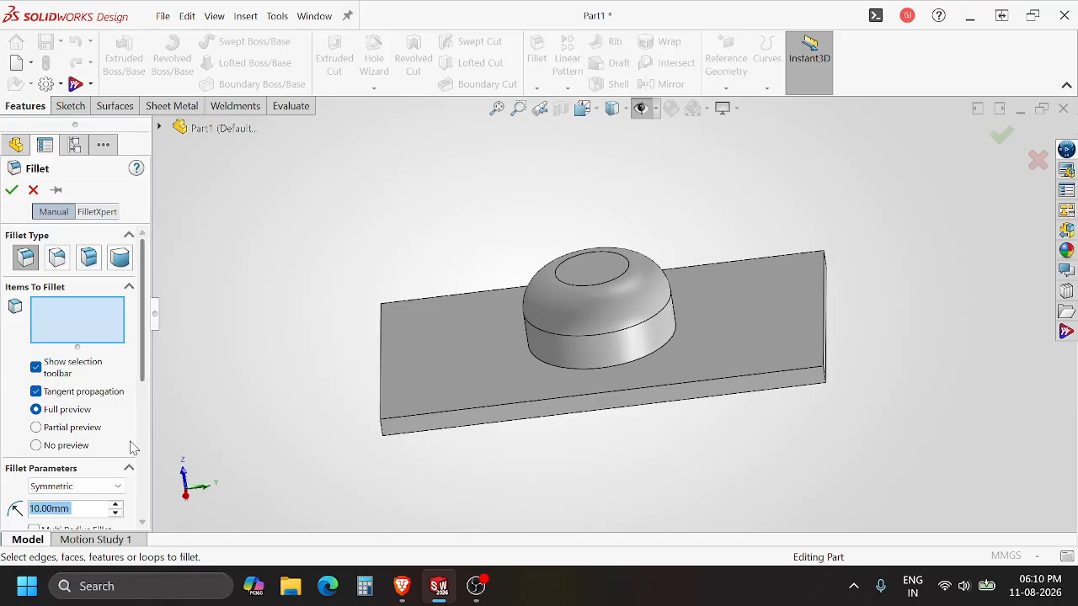
type("5")
left_click(561, 370)
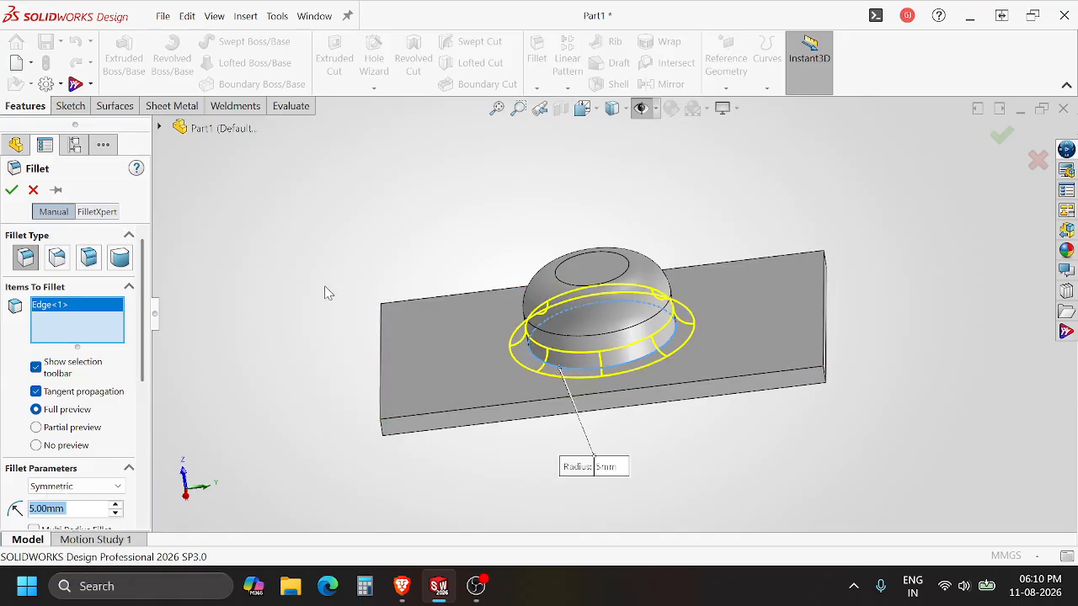
left_click(11, 190)
middle_click_drag(399, 233, 487, 242)
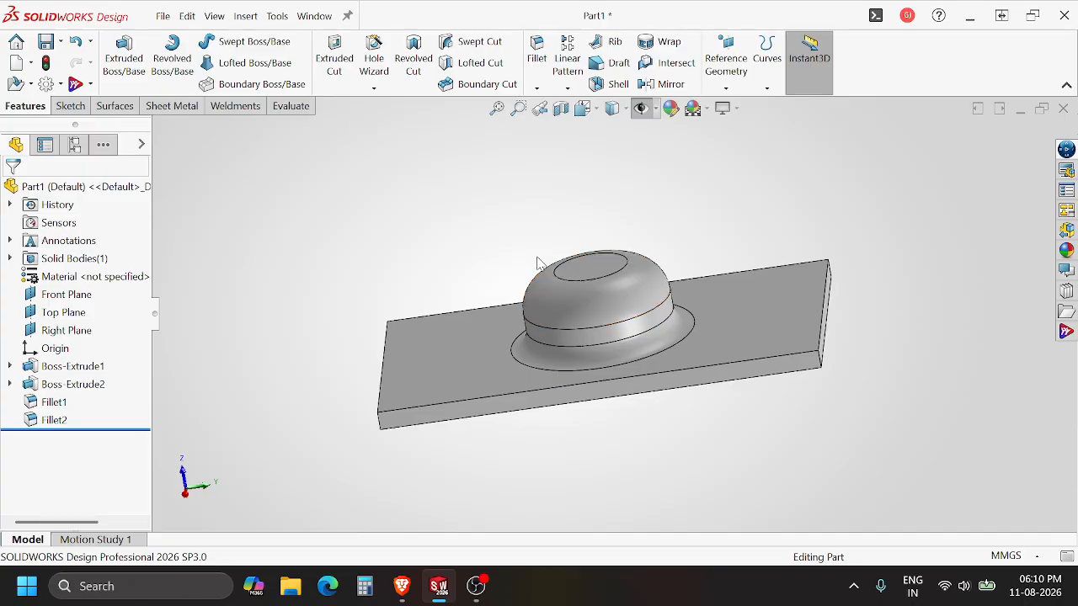
Step: Start a sketch on the plate's long front side face and convert that face's edges into sketch entities
middle_click_drag(543, 287, 427, 212)
key("space")
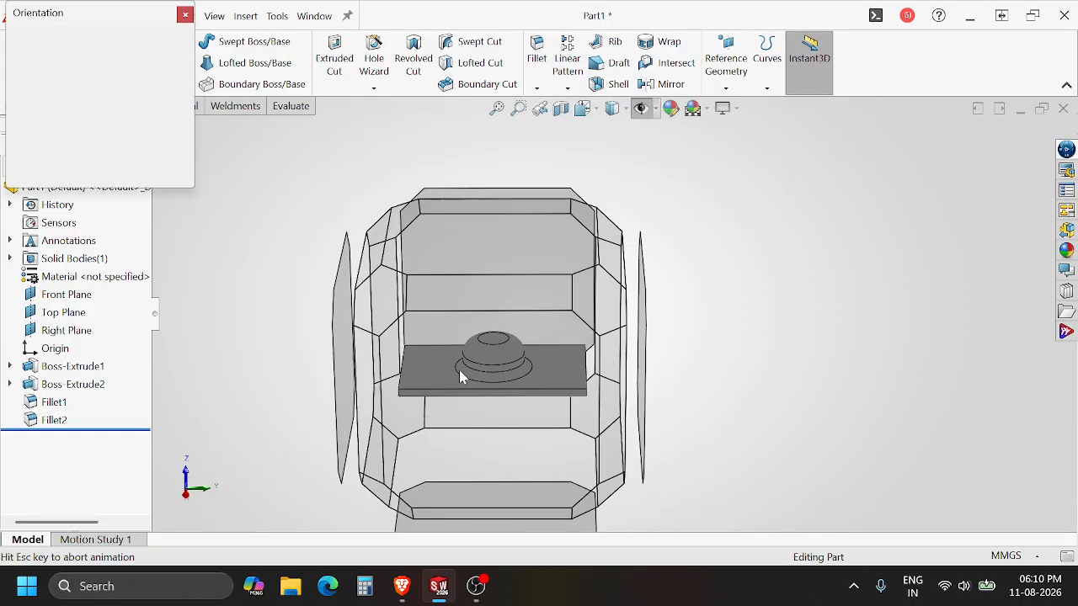
left_click(459, 371)
left_click(462, 362)
left_click(408, 269)
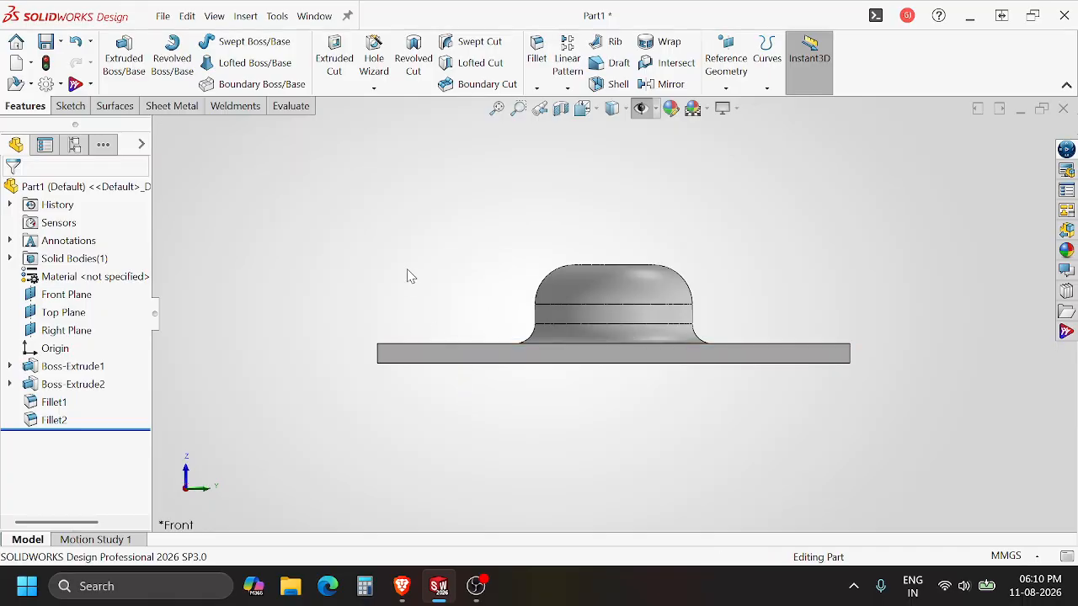
left_click(407, 363)
left_click(446, 296)
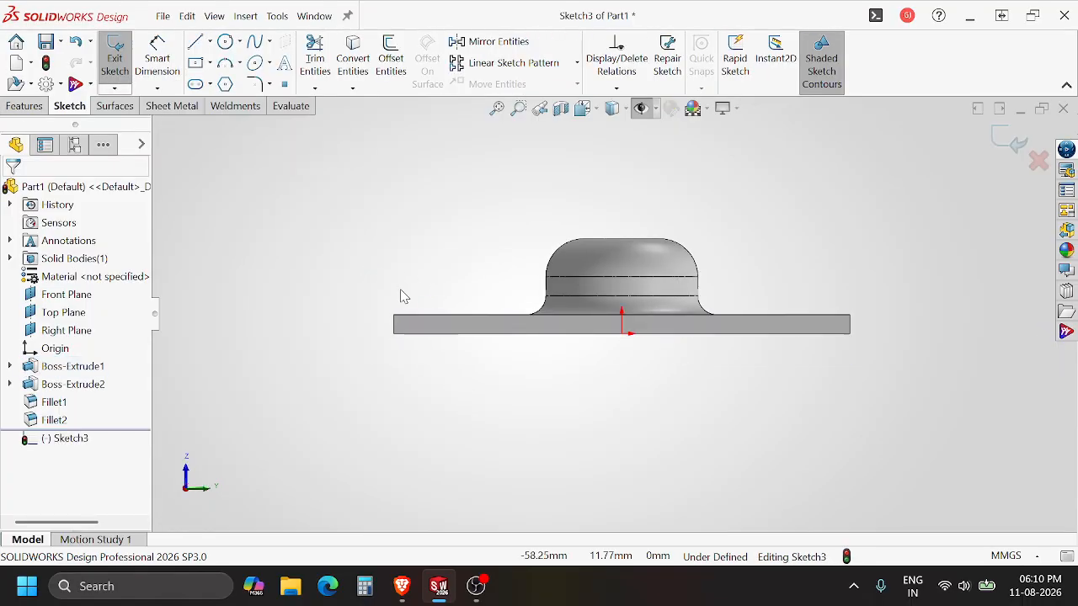
scroll(476, 305, "down", 3)
left_click(421, 359)
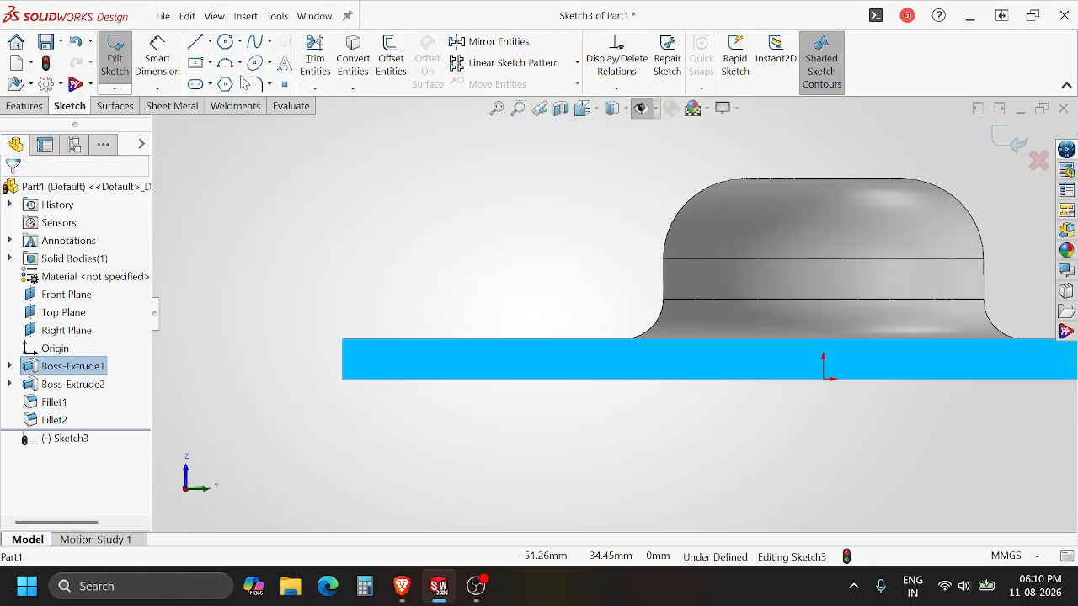
left_click(353, 60)
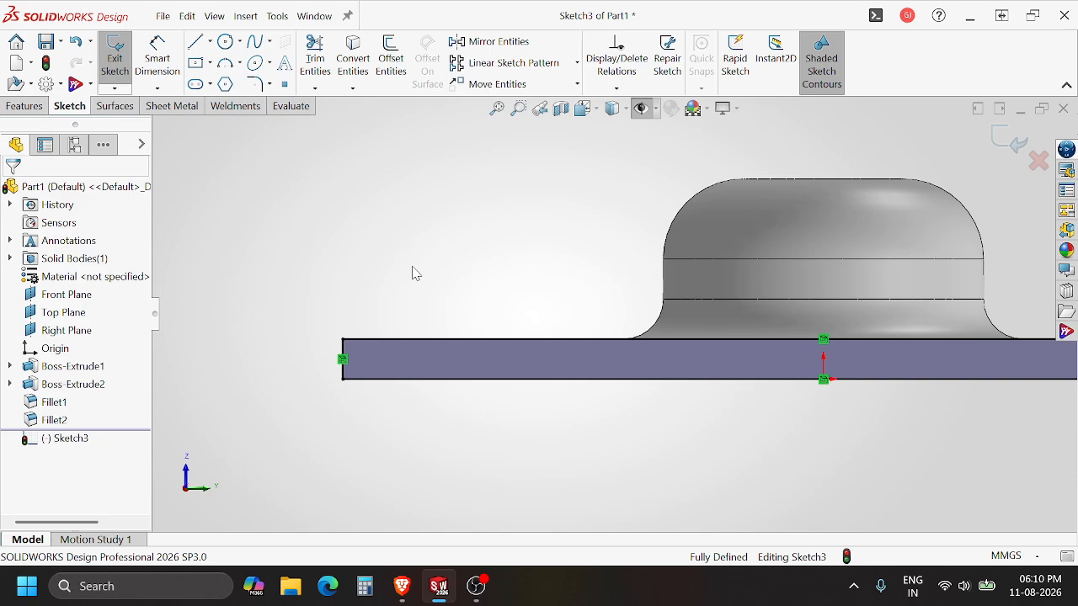
Step: Cut away the entire plate with an extruded cut of the converted face outline, keeping only the filleted boss
left_click(23, 106)
left_click(335, 58)
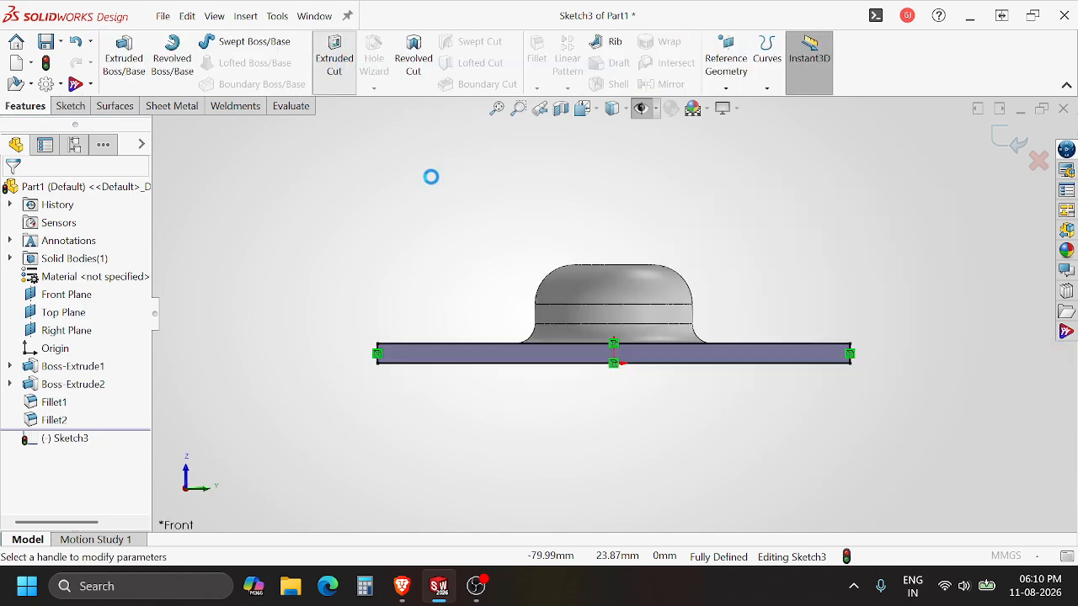
left_click(85, 277)
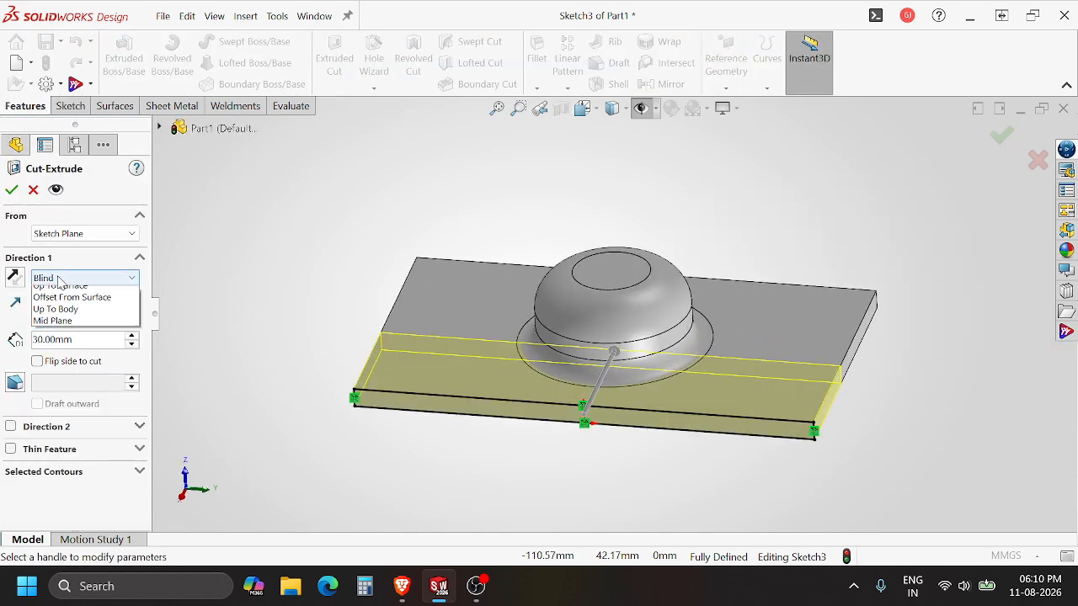
left_click(67, 308)
left_click(11, 190)
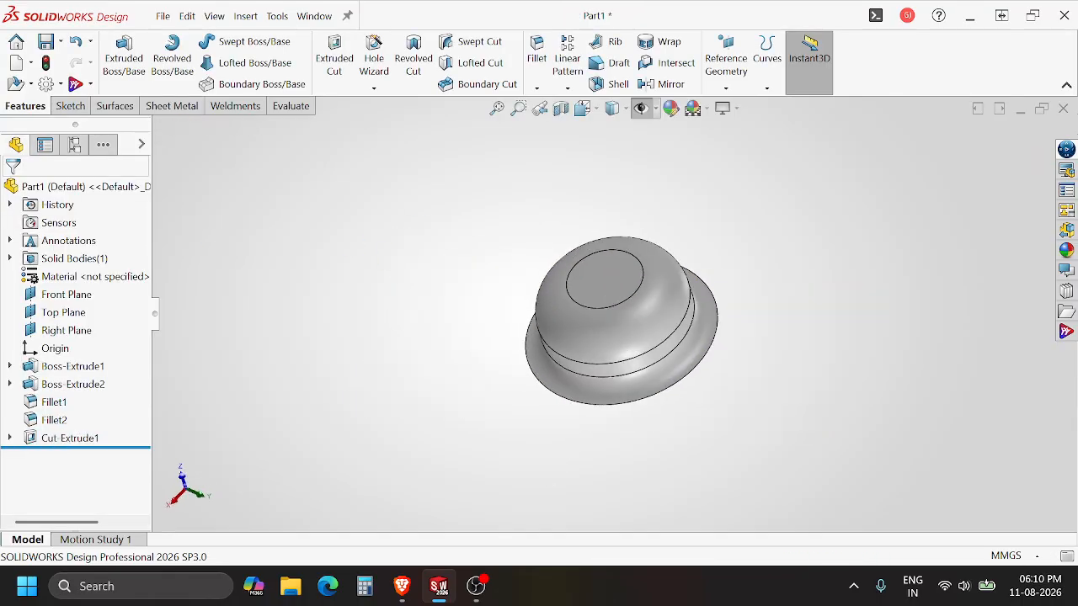
left_click(449, 328)
middle_click_drag(589, 355, 658, 260)
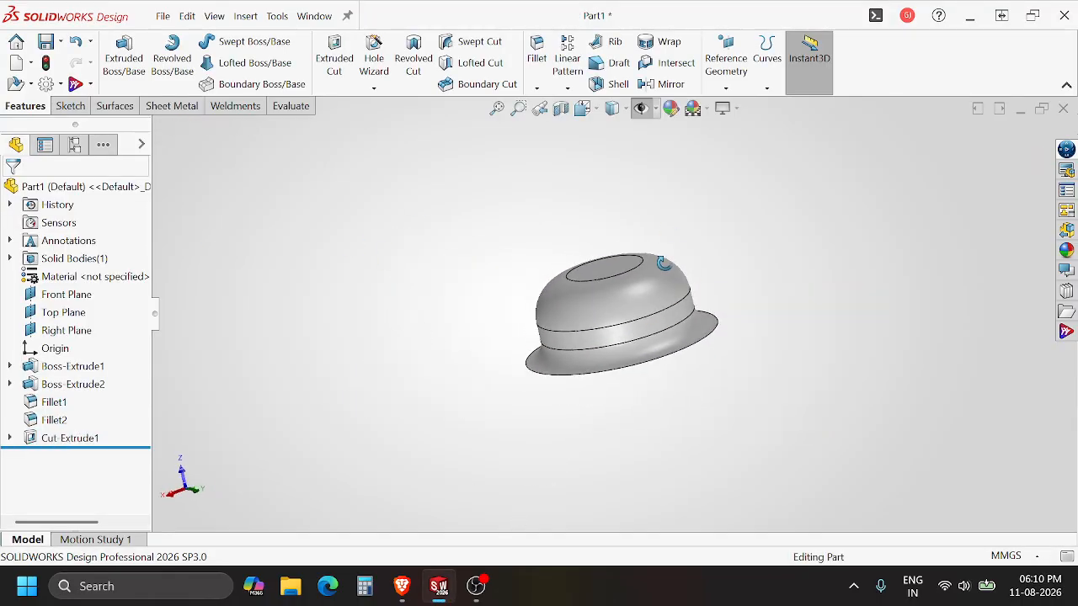
Step: Save the part to the Desktop as CIRCULAR FORMING TOOL in SOLIDWORKS Part format
key("ctrl+s")
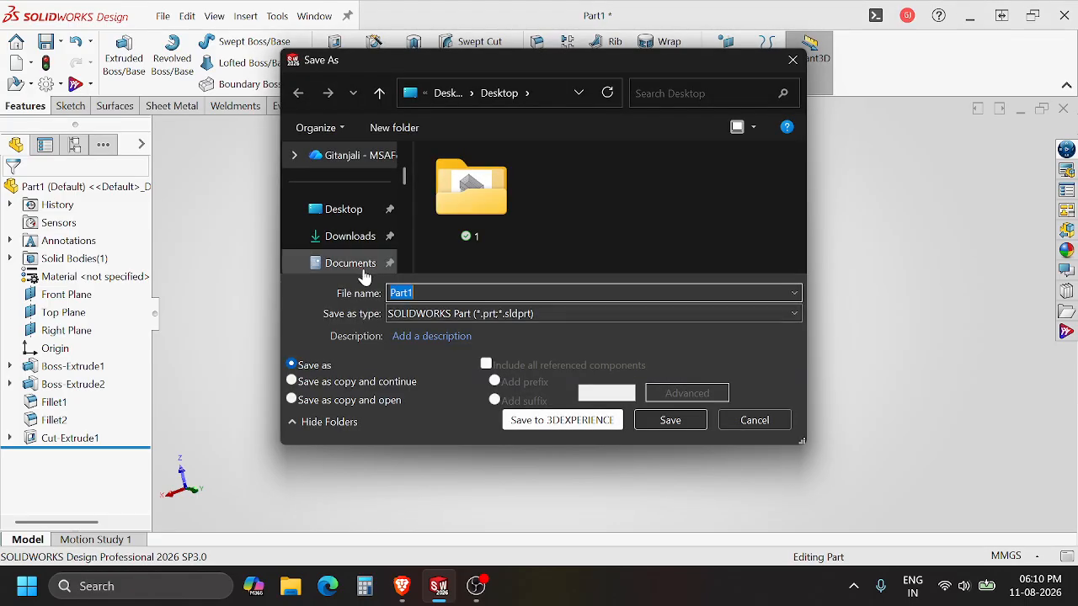
double_click(469, 295)
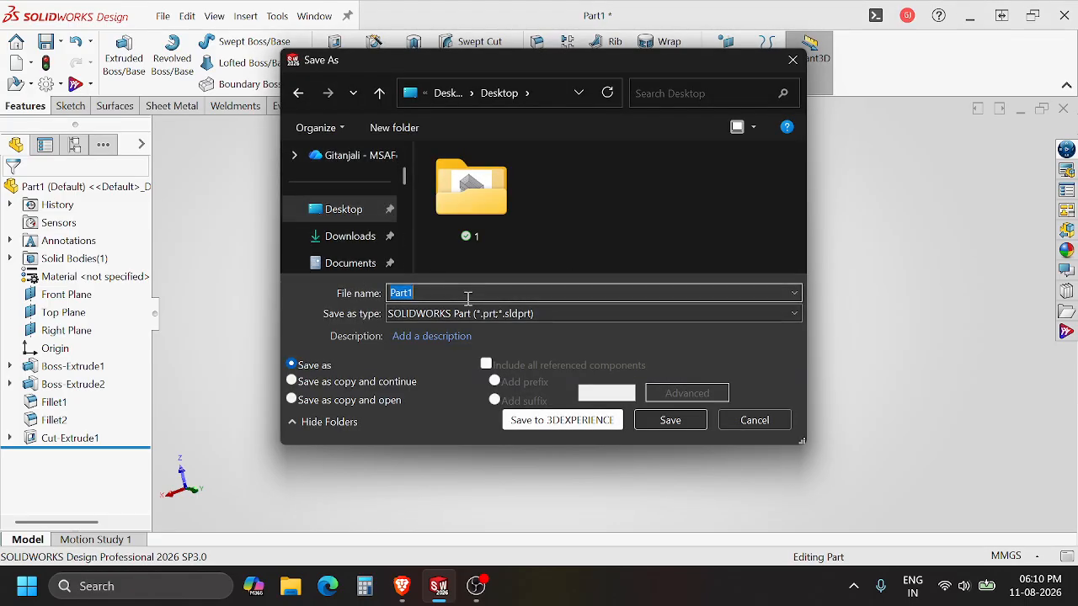
type("CIRCULAR FORMING TOOL")
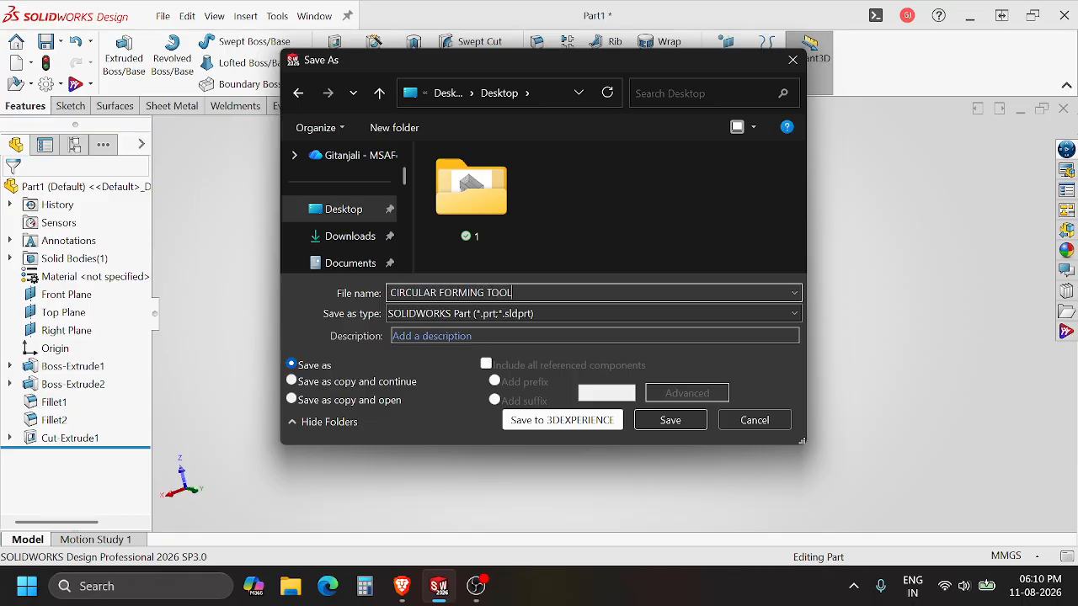
left_click(360, 212)
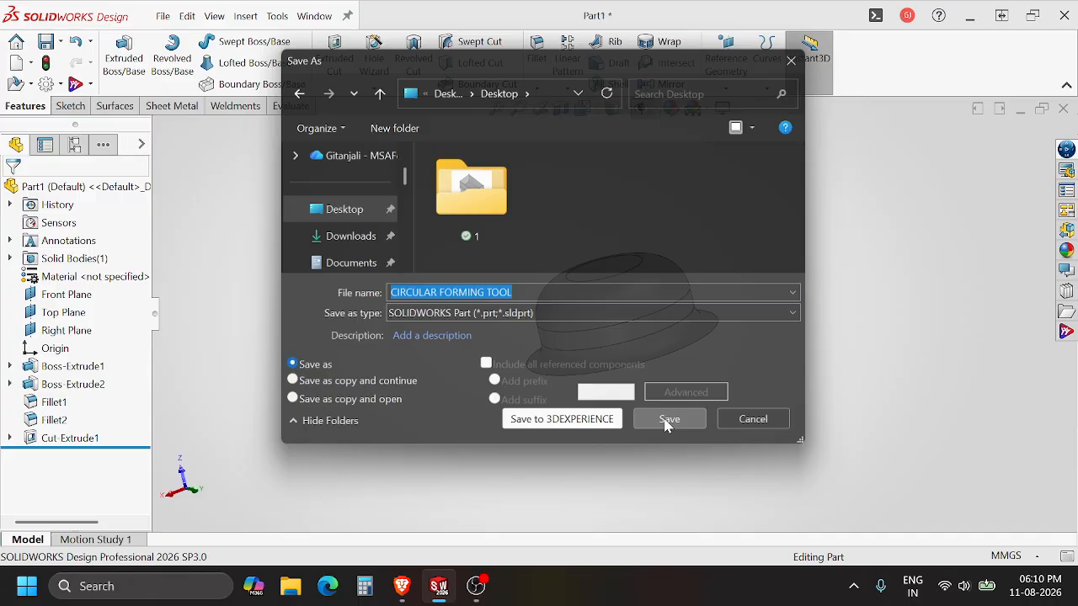
left_click(669, 419)
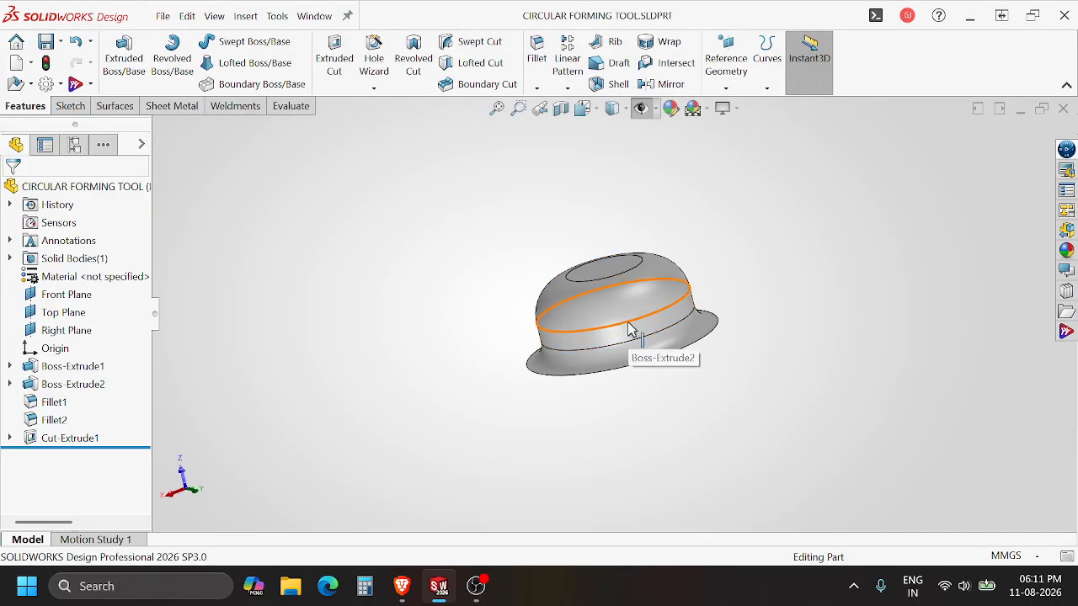
Step: Create a Forming Tool feature with the flat underside as the stopping face and the boss's flat top face as the face to remove
middle_click_drag(649, 319, 566, 226)
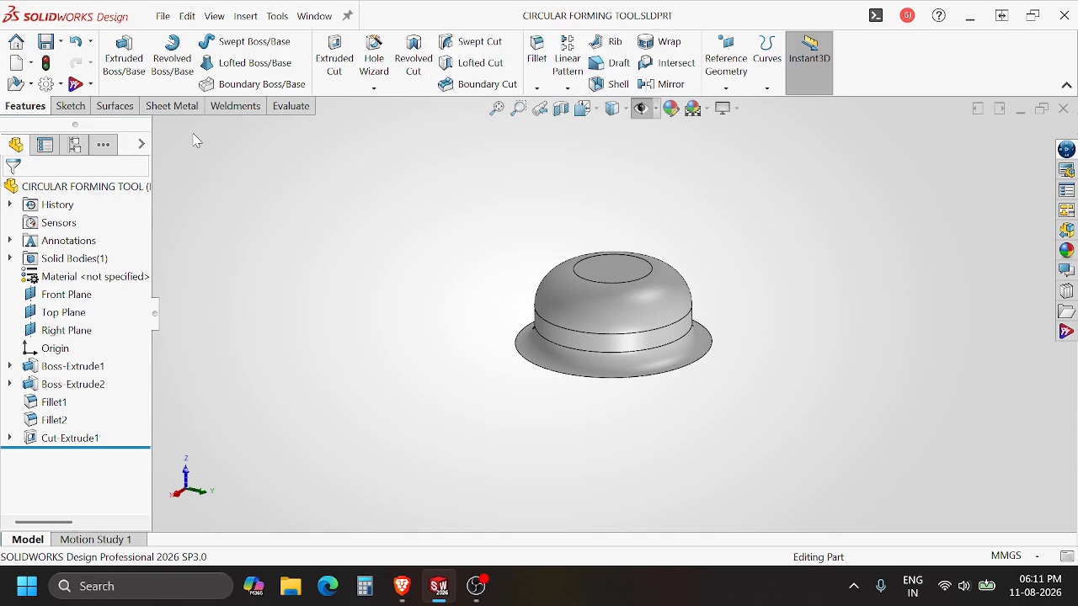
left_click(171, 110)
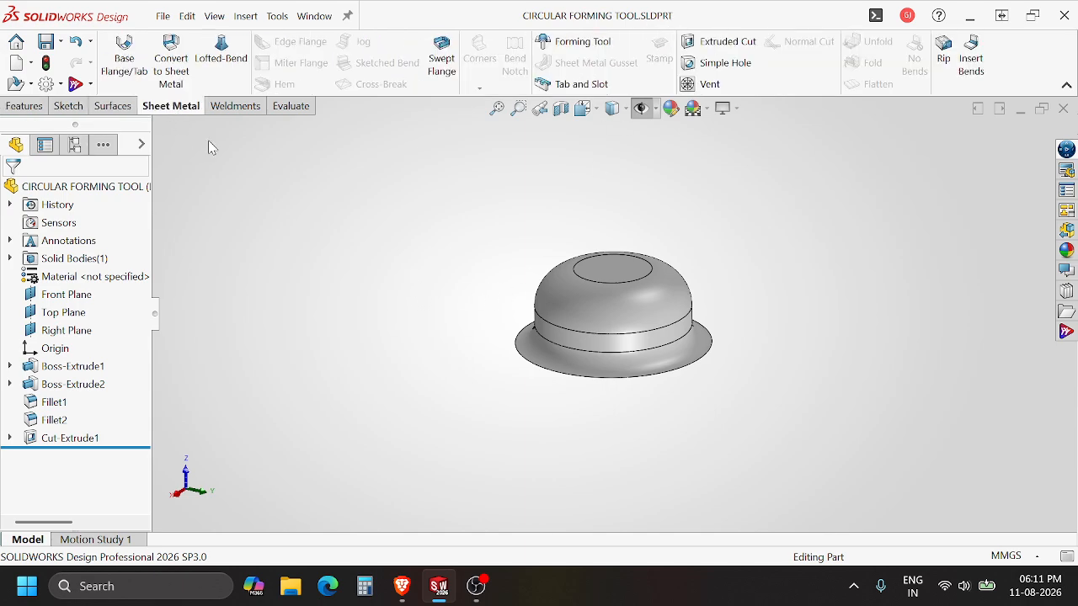
left_click(579, 44)
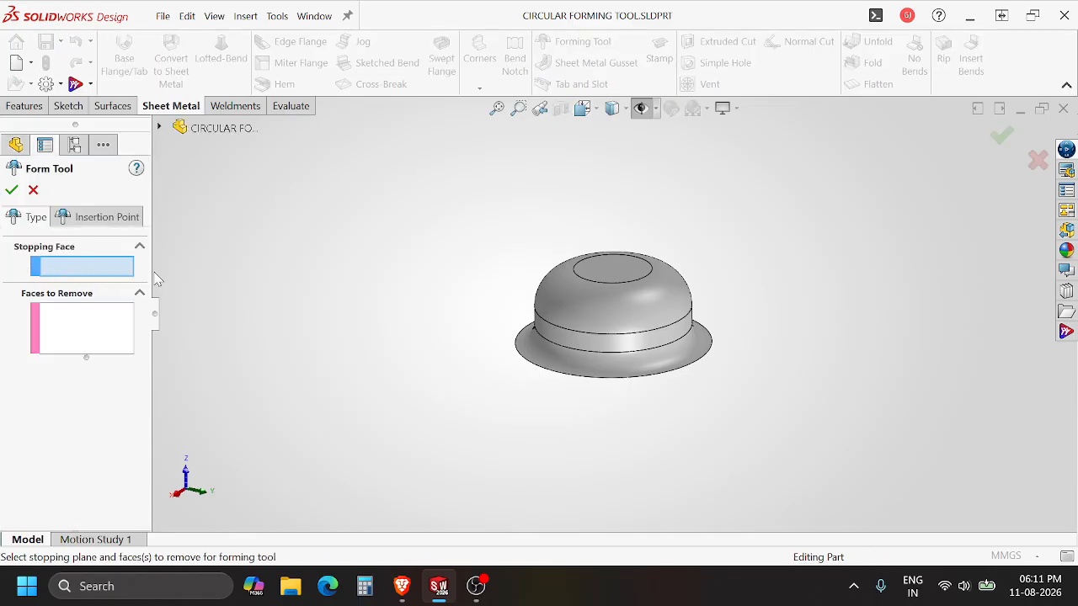
middle_click_drag(460, 379, 462, 455)
left_click(570, 347)
scroll(636, 289, "down", 3)
middle_click_drag(633, 255, 606, 196)
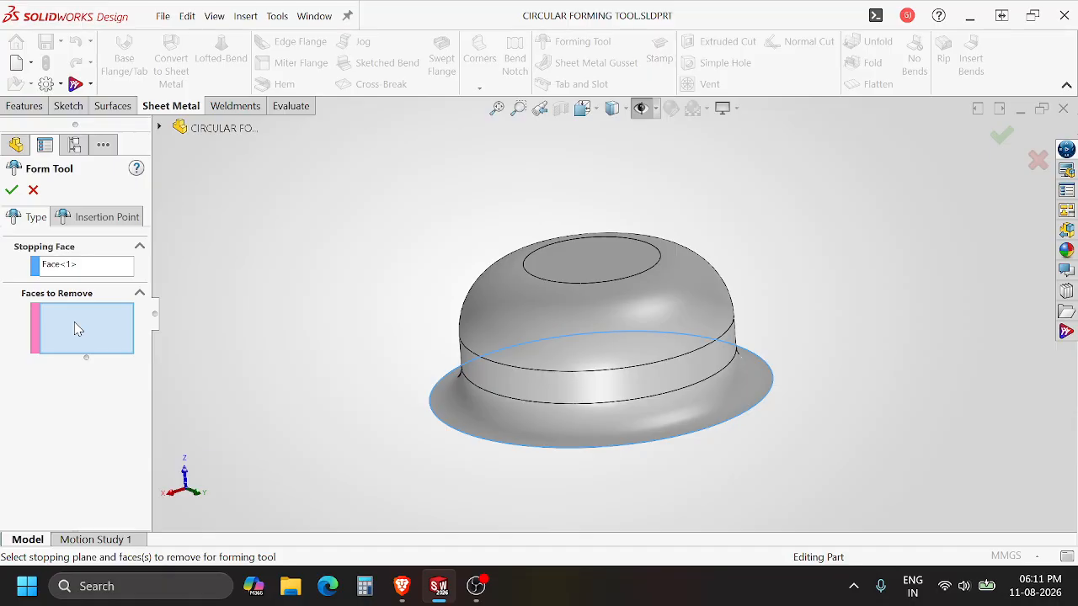
mouse_move(270, 253)
middle_mouse_down()
mouse_move(272, 240)
mouse_move(271, 272)
middle_mouse_up()
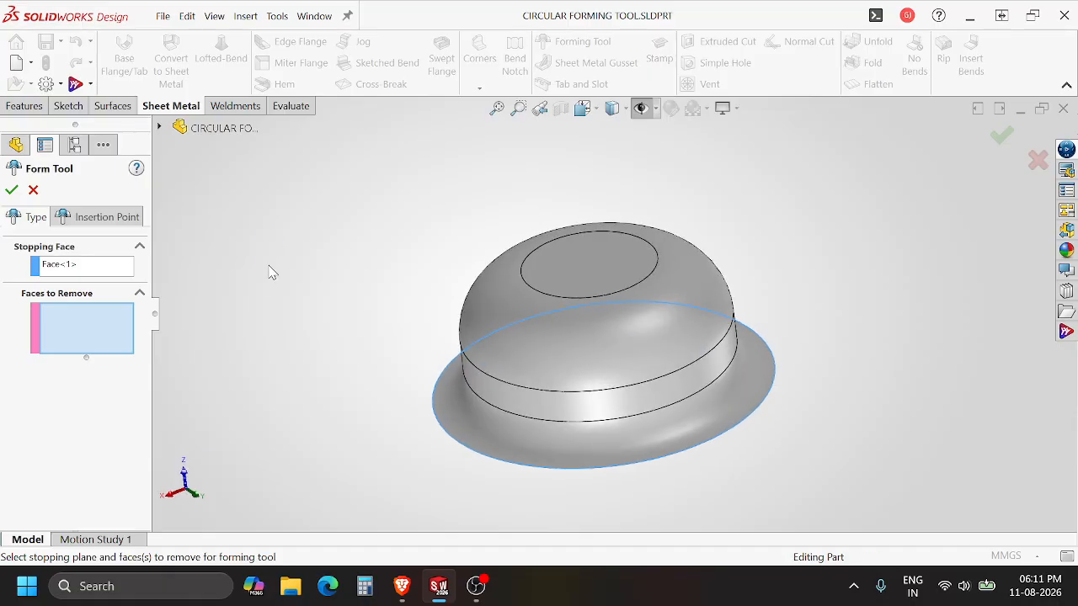
left_click(580, 260)
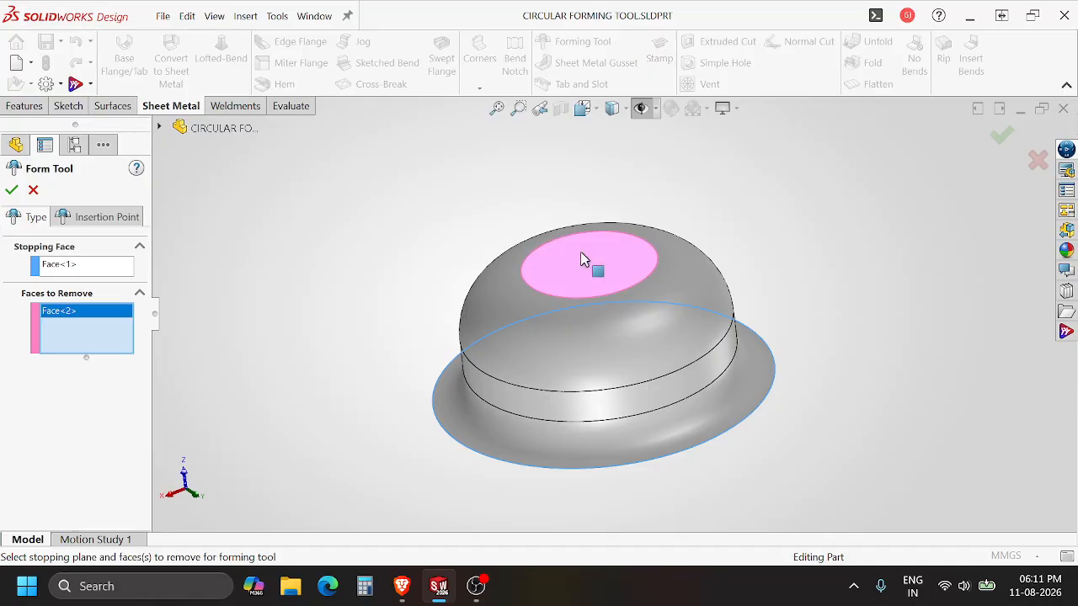
left_click(12, 191)
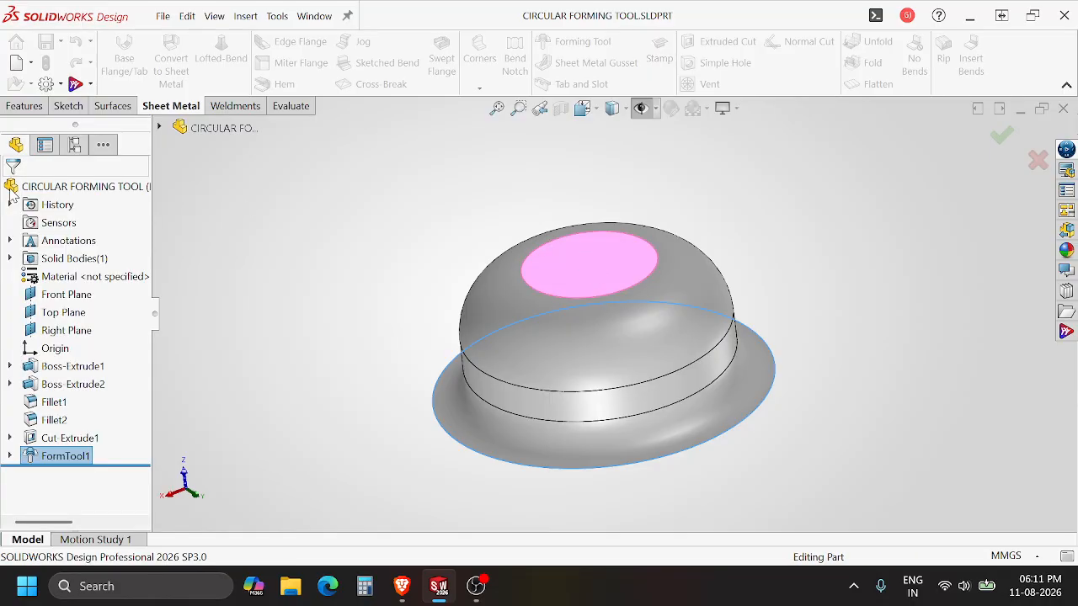
Step: Examine the coloured forming tool from above, from the side and from its underside
scroll(502, 314, "up", 2)
middle_click_drag(503, 314, 592, 346)
scroll(599, 239, "down", 3)
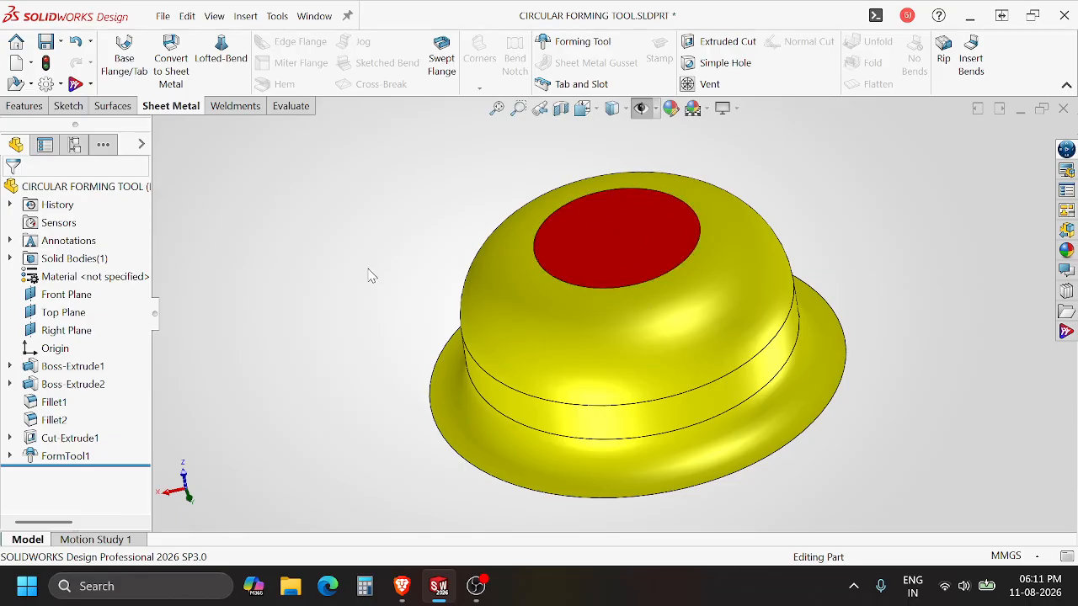
middle_click_drag(387, 283, 417, 219)
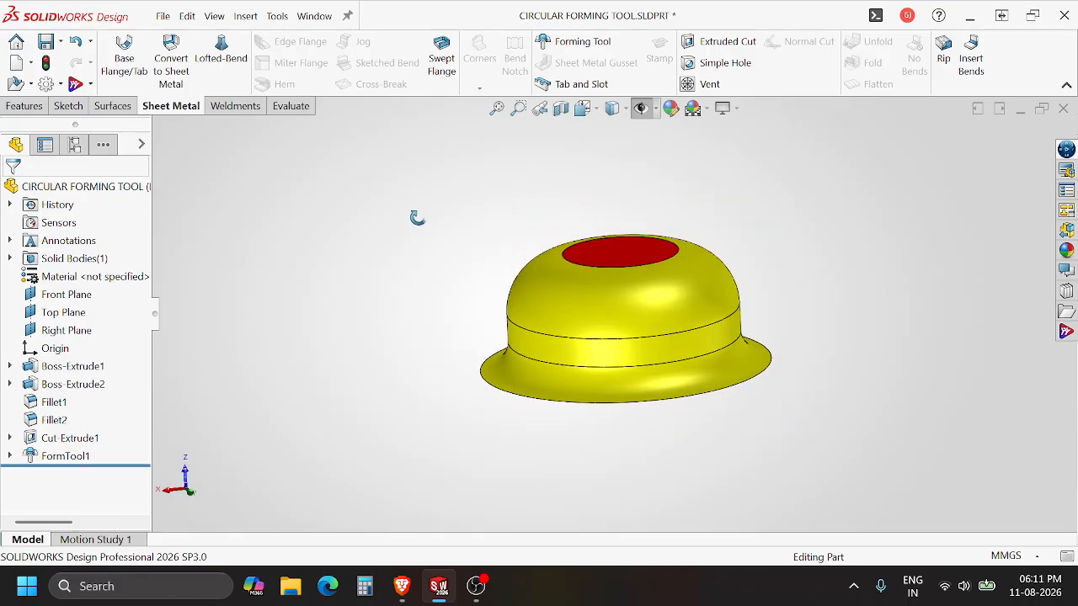
middle_click_drag(540, 282, 617, 316)
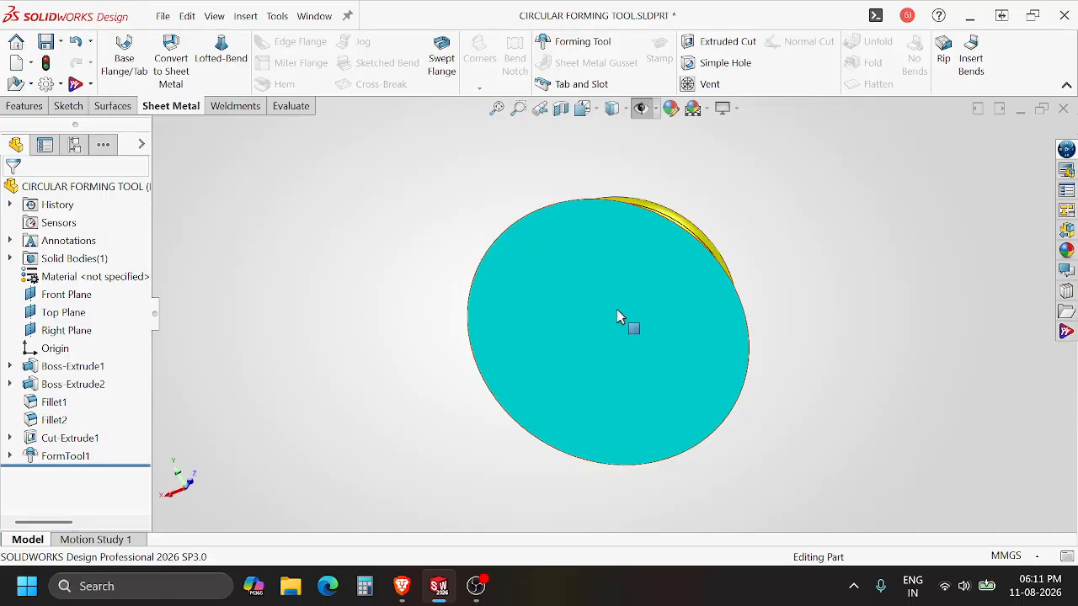
middle_click_drag(600, 242, 351, 378)
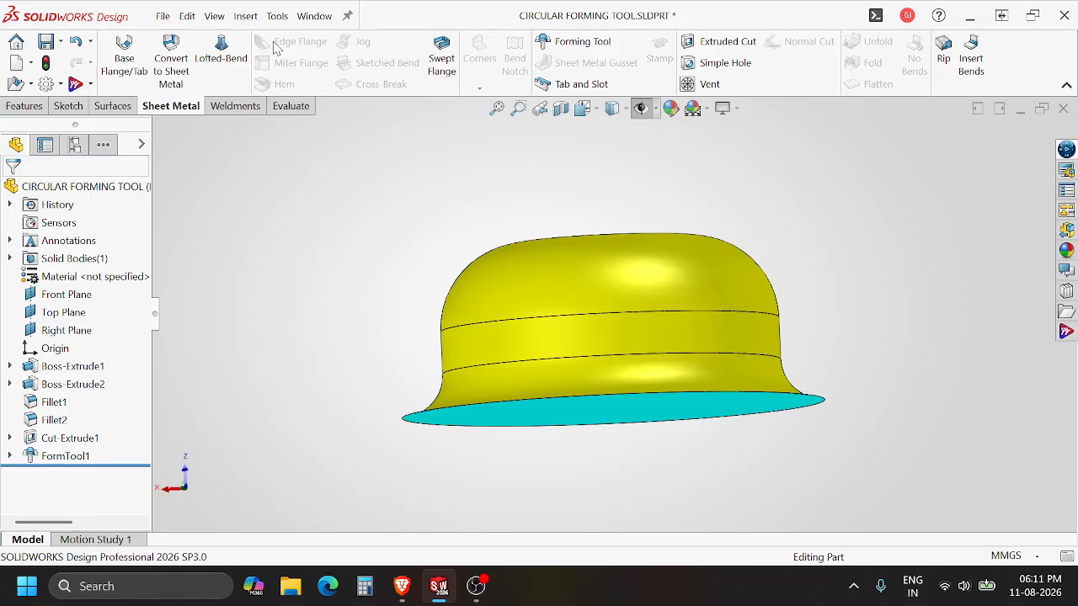
Step: Save the changes to the forming tool part on this PC
left_click(61, 41)
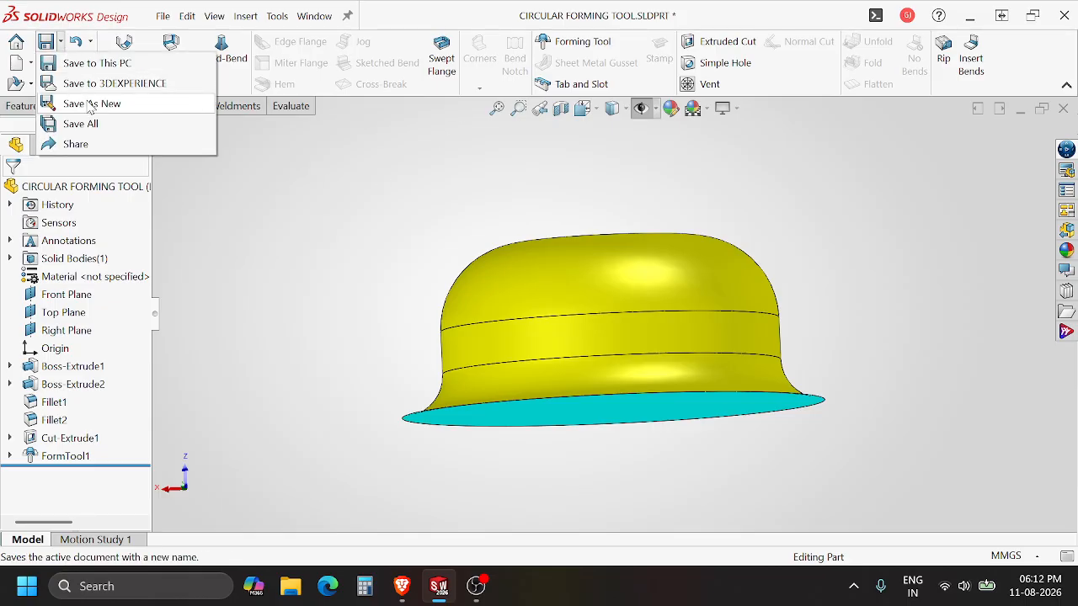
left_click(363, 196)
middle_click_drag(432, 192, 432, 261)
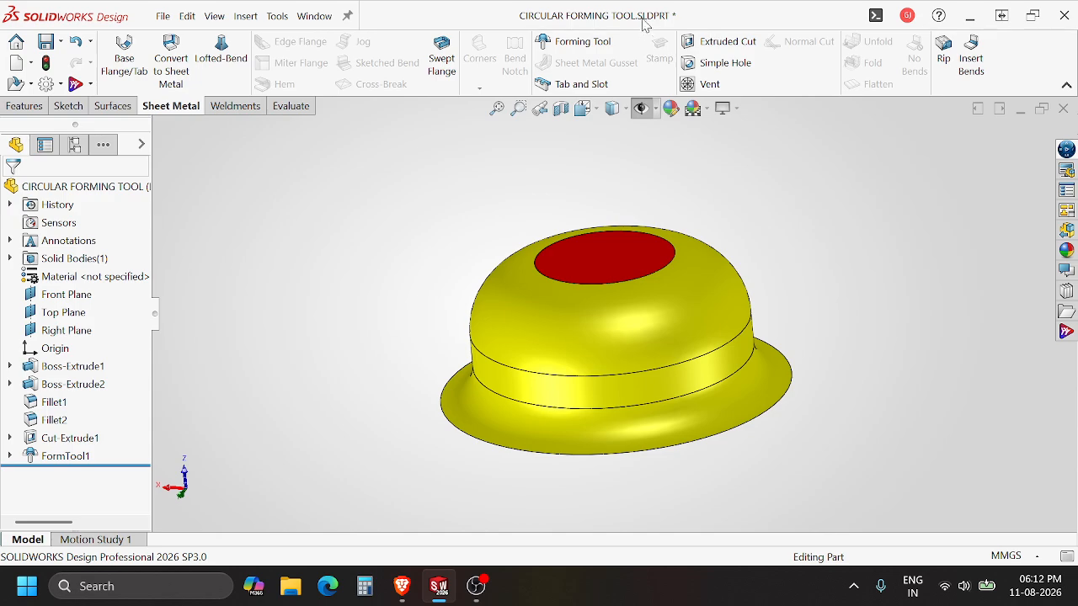
left_click(60, 41)
left_click(95, 70)
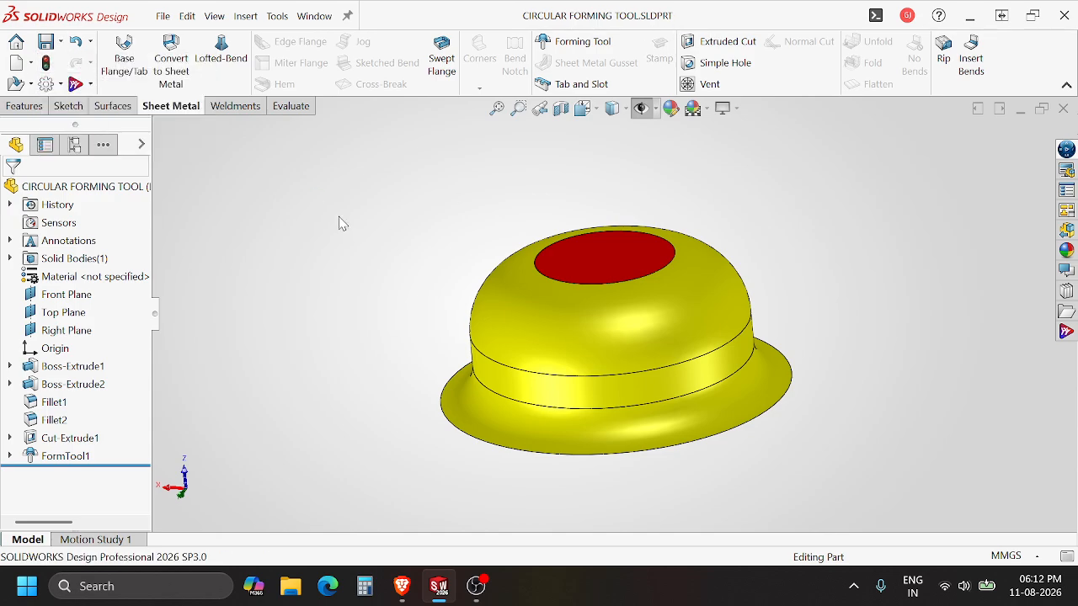
Step: Save the part as a new Form Tool (*.sldftp) file named CIRCULAR FORMING TOOL on the Desktop
left_click(60, 41)
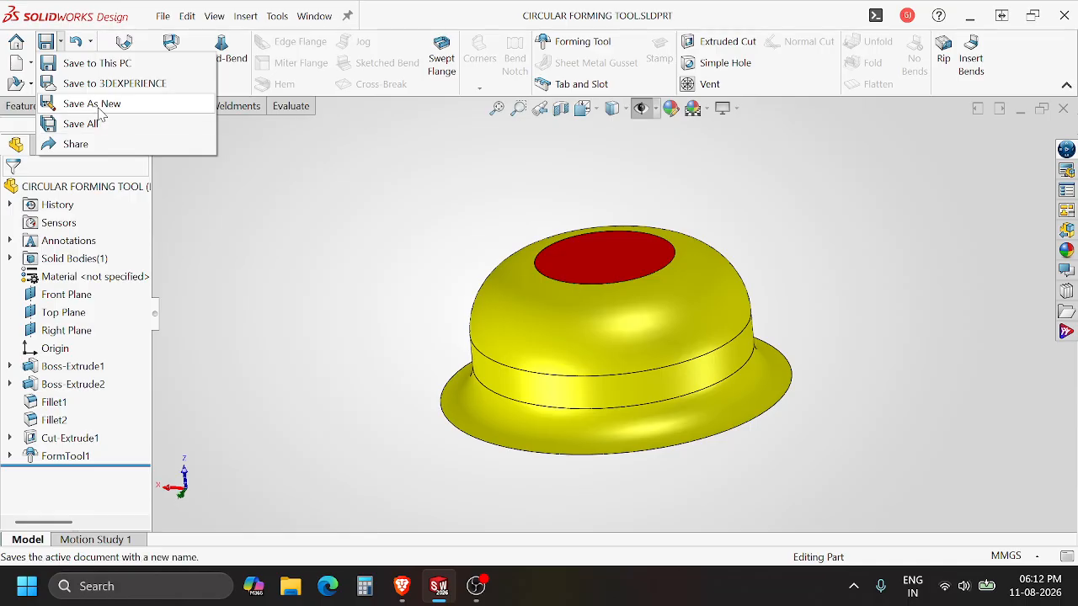
left_click(101, 108)
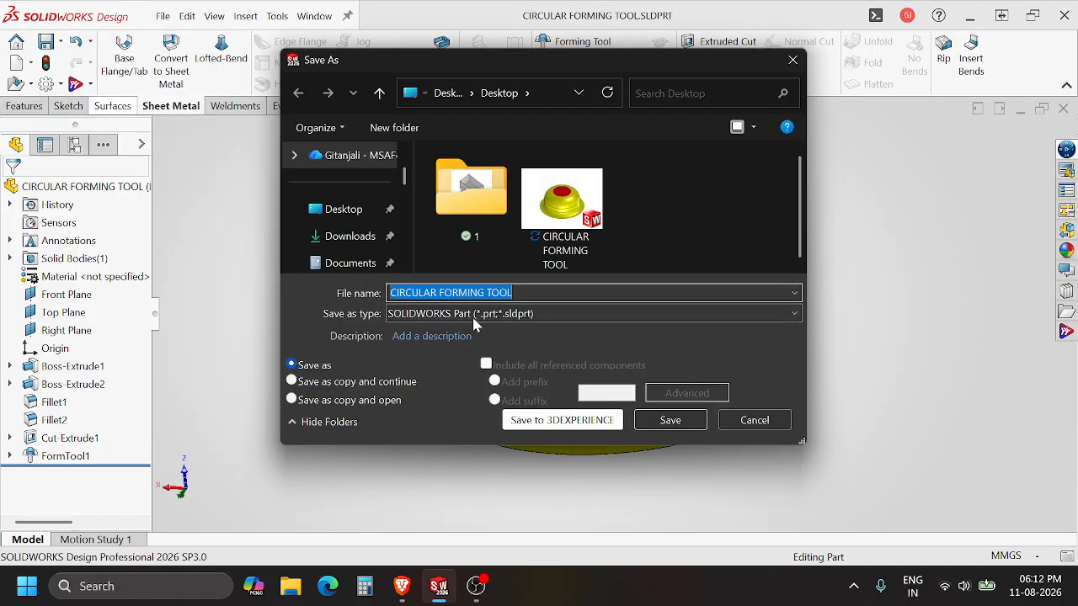
left_click(481, 313)
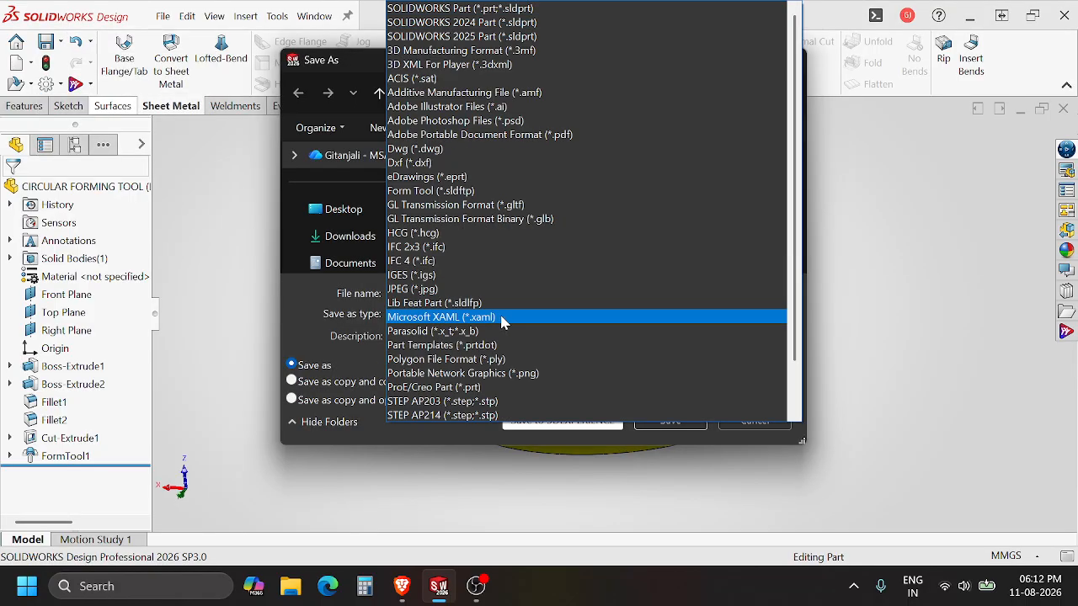
scroll(479, 169, "down", 2)
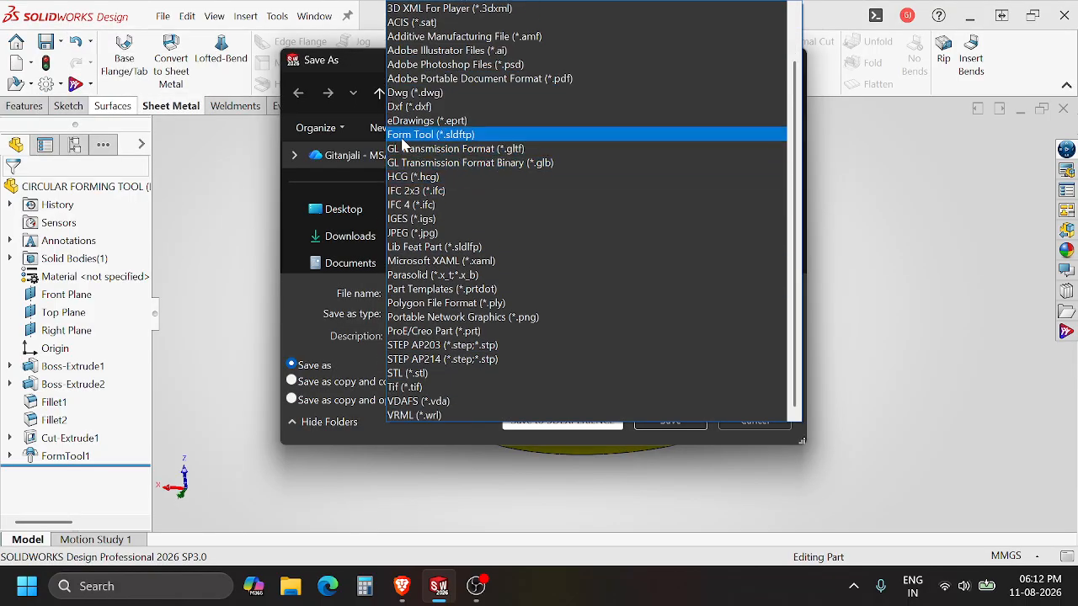
left_click(446, 134)
left_click(338, 237)
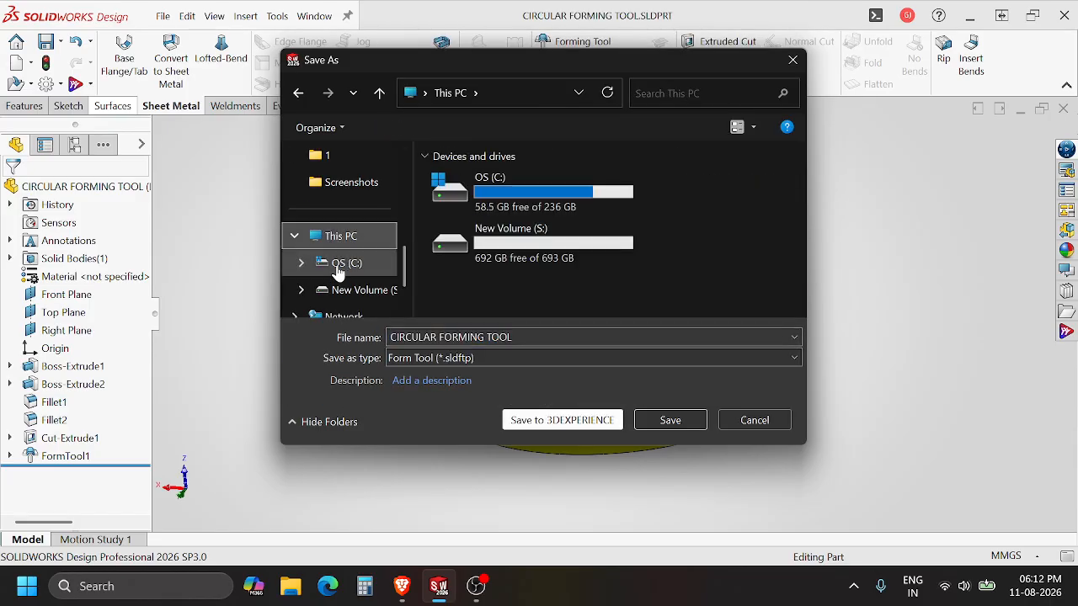
scroll(337, 274, "down", 1)
scroll(339, 235, "up", 5)
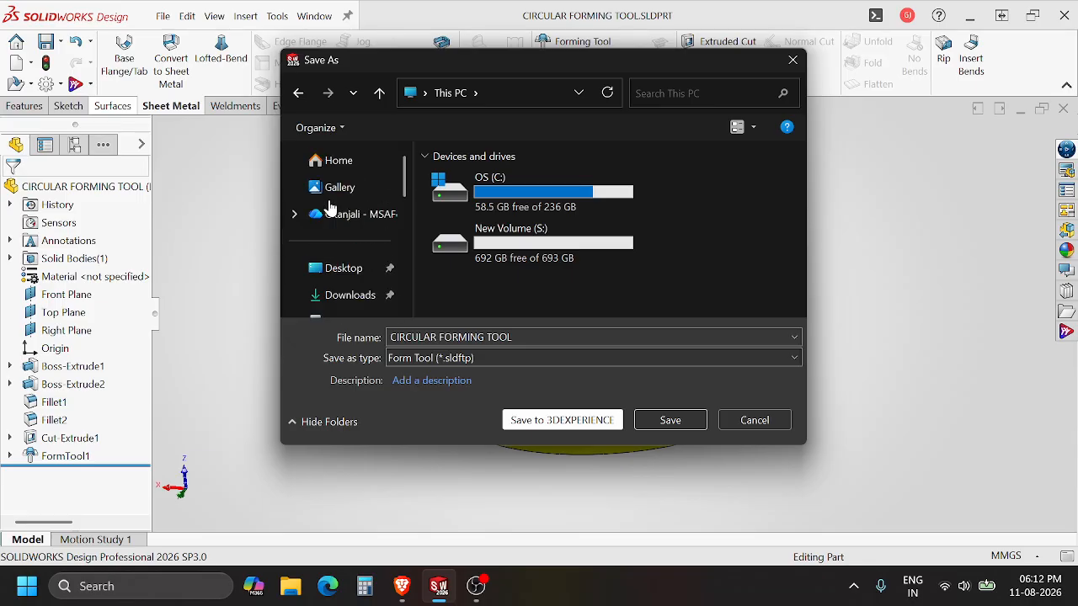
left_click(335, 272)
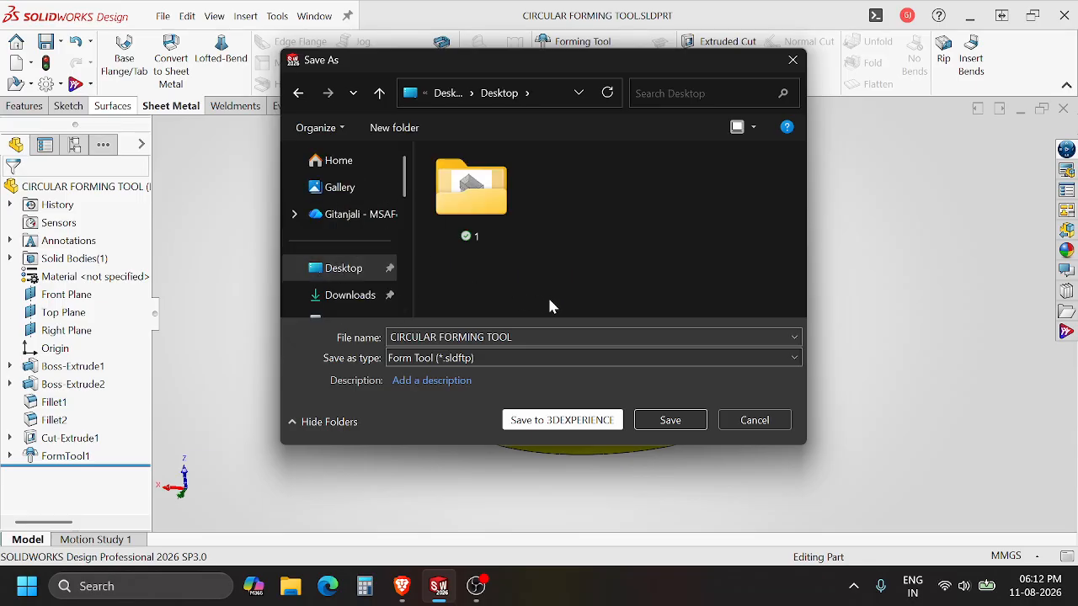
left_click(667, 421)
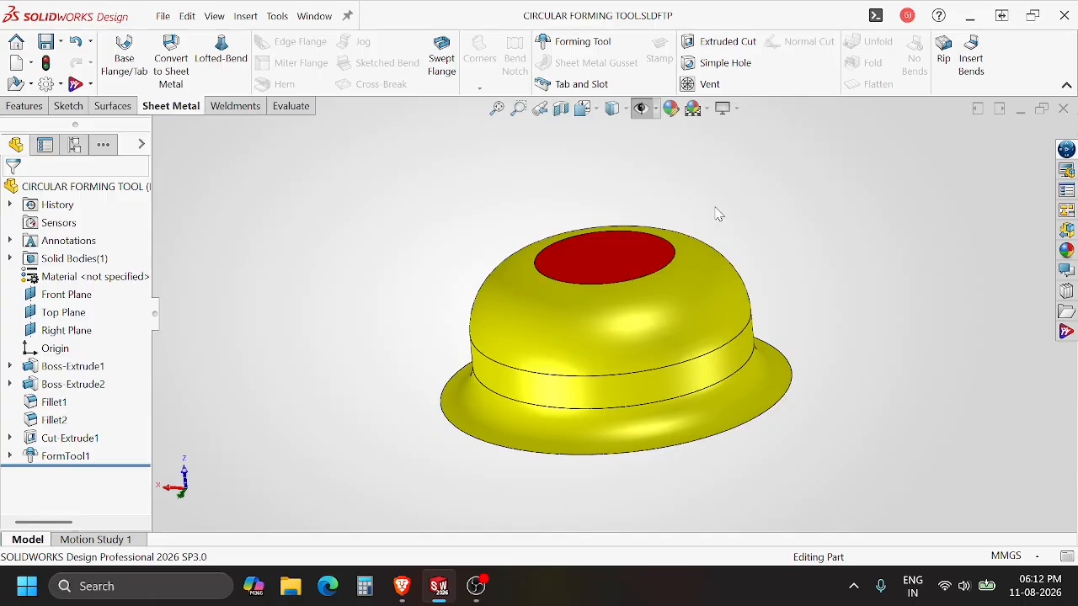
Step: Close the form tool document and create a new part document
left_click(1063, 110)
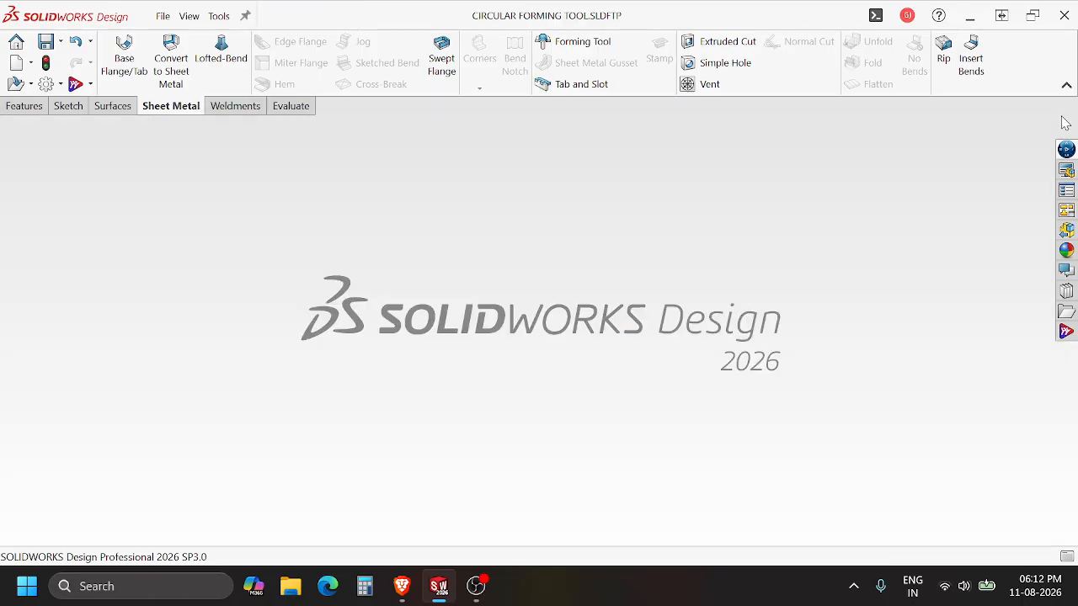
left_click(161, 16)
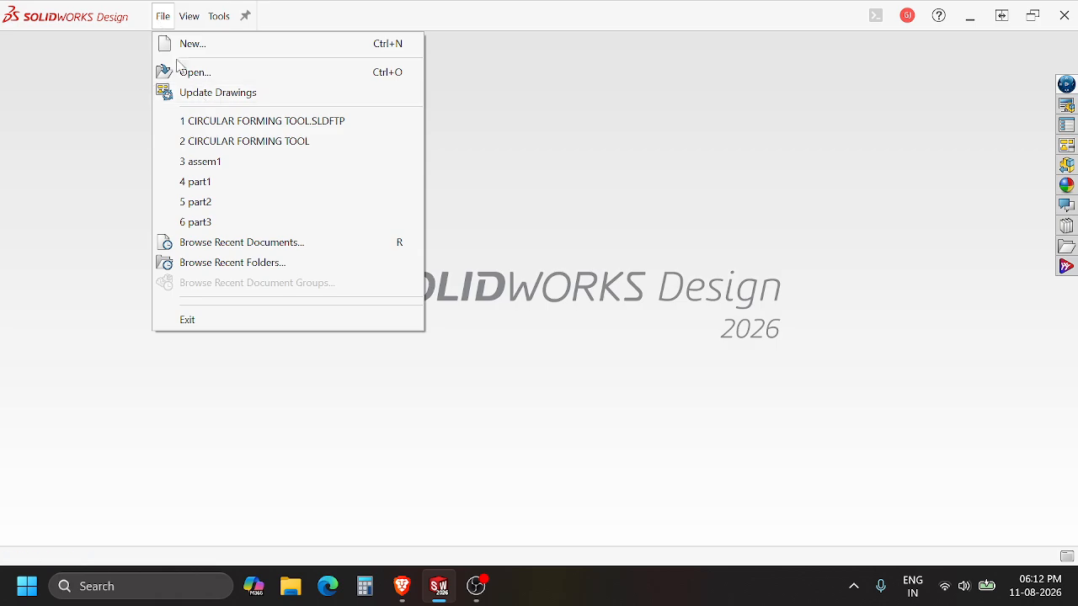
left_click(179, 43)
left_click(729, 417)
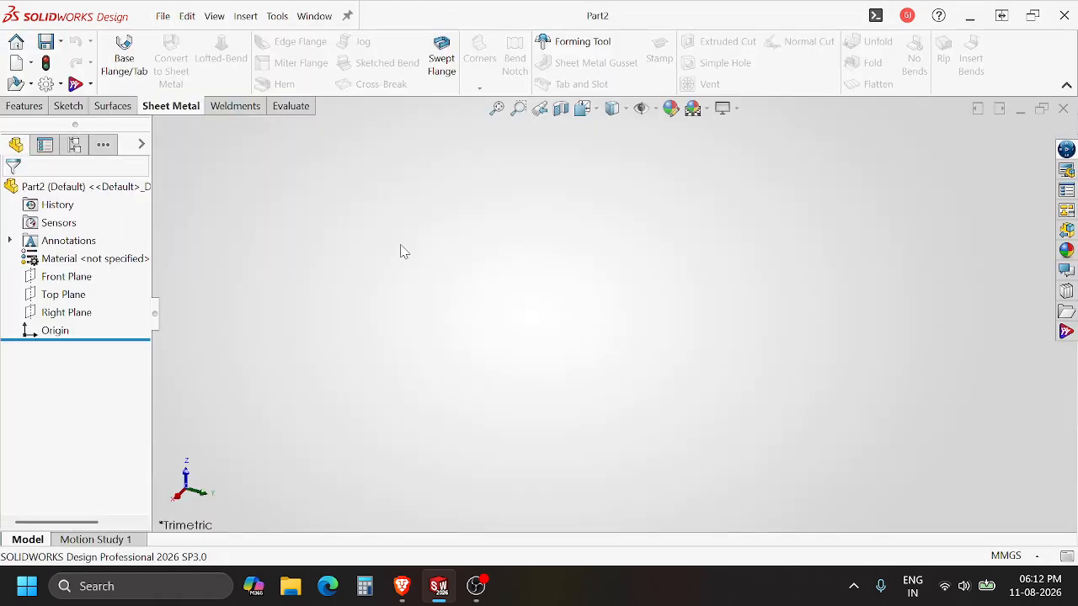
Step: Show the reference planes and sketch a centre rectangle about 128 mm tall on the Top Plane, centred on the origin
left_click(652, 109)
left_click(660, 133)
left_click(452, 308)
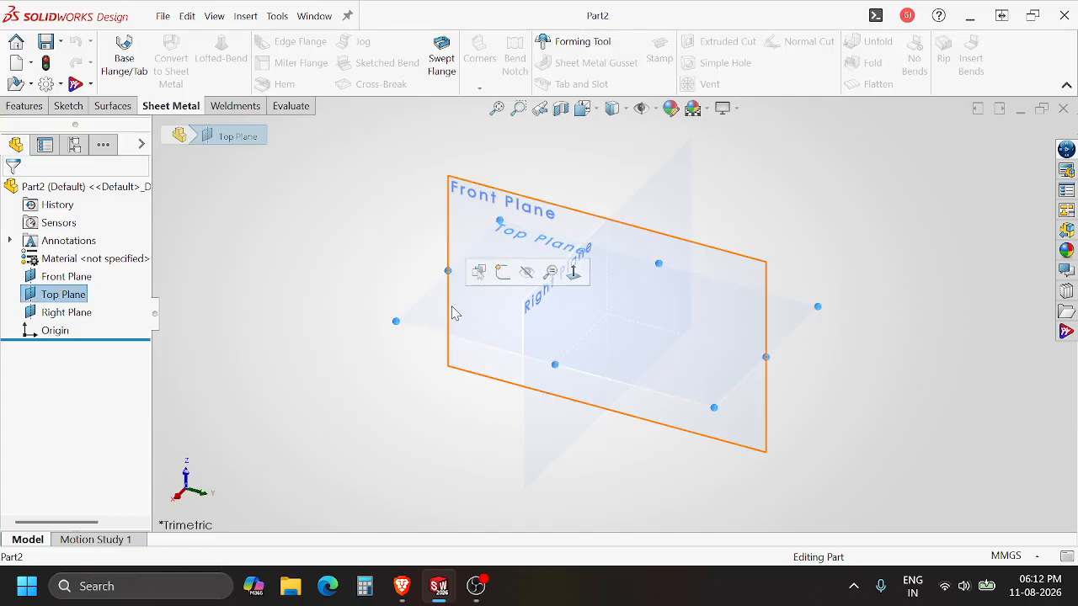
left_click(503, 272)
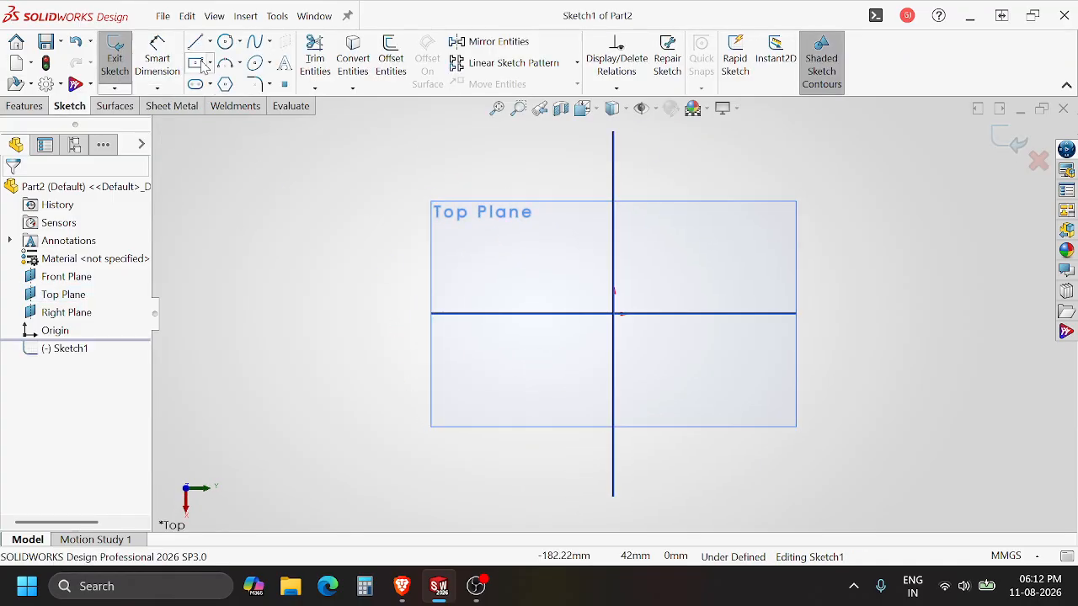
left_click(201, 64)
left_click(617, 316)
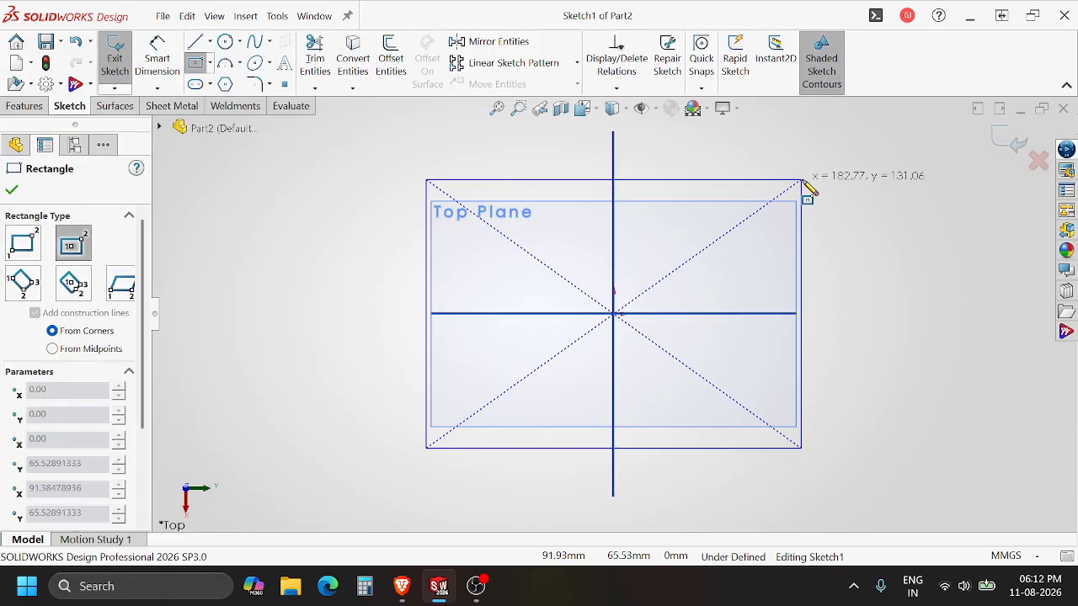
left_click(823, 183)
Step: Dimension the rectangle's height as 13 mm and add a dimension for its width
right_click_drag(890, 362, 851, 278)
left_click(824, 247)
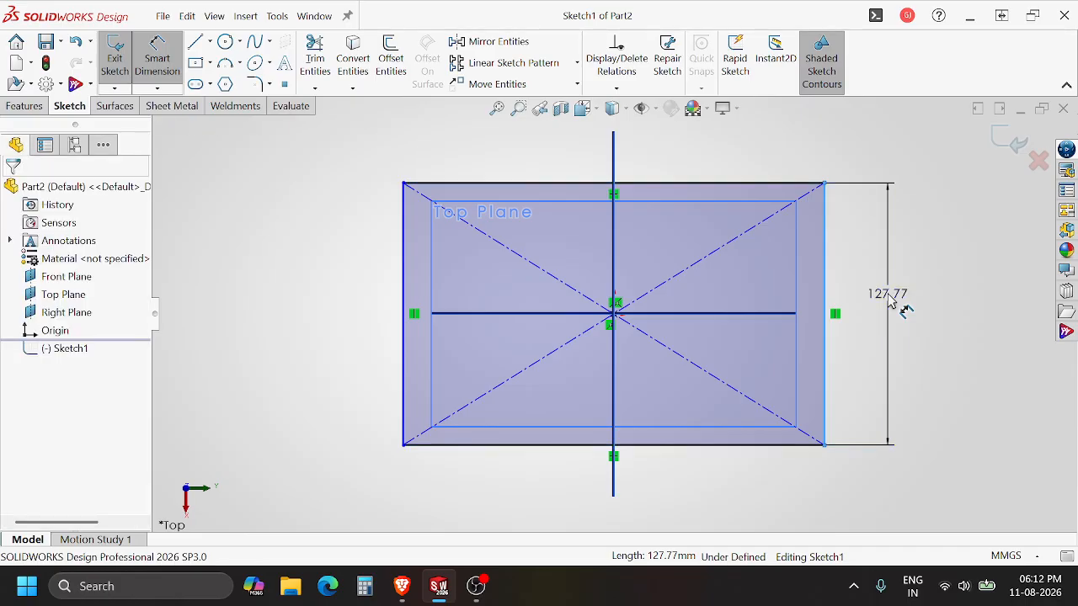
left_click(890, 303)
type("13")
key("Return")
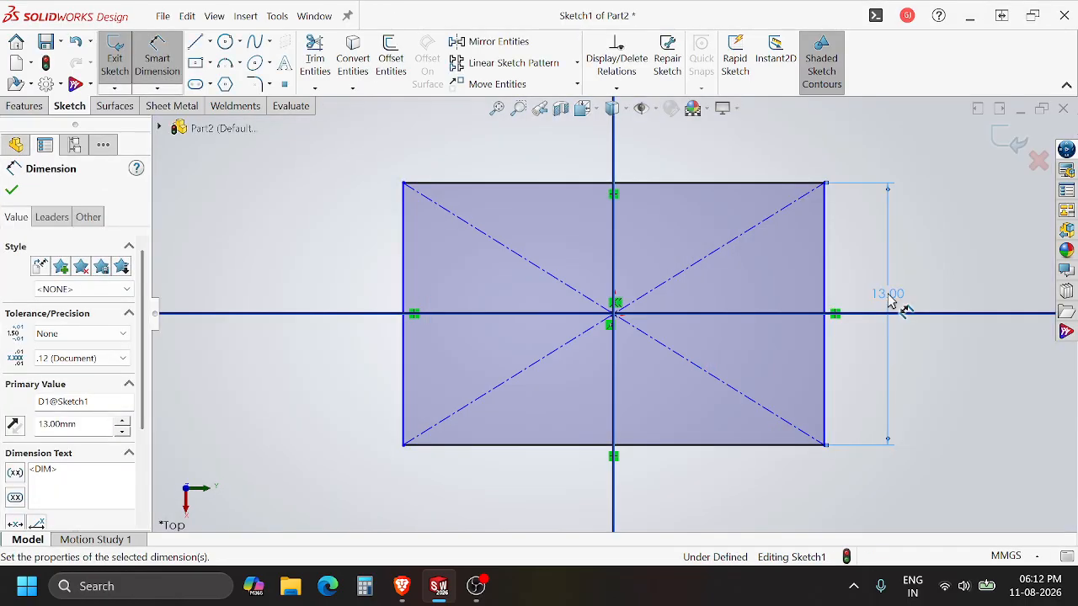
key("Escape")
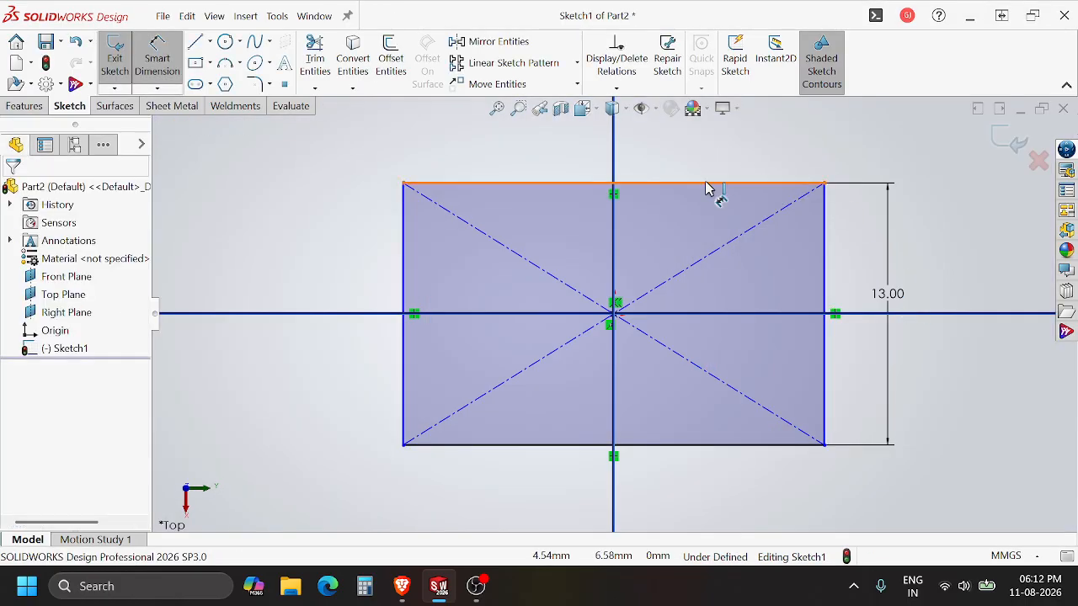
left_click(707, 189)
left_click(712, 167)
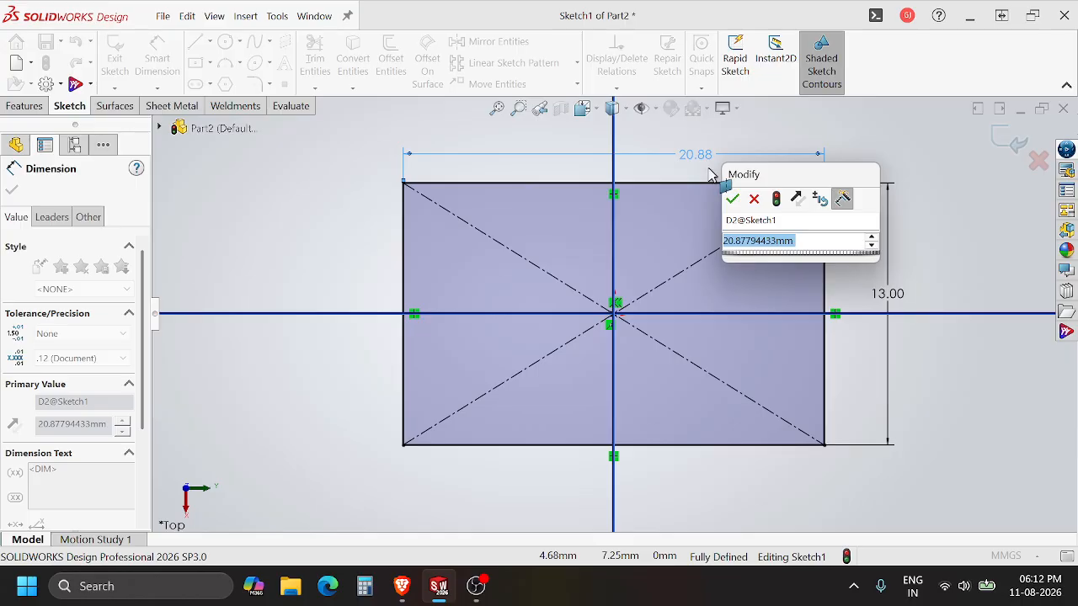
left_click(755, 200)
Step: Set both the height and the width of the rectangle to 100 mm
double_click(888, 297)
type("100")
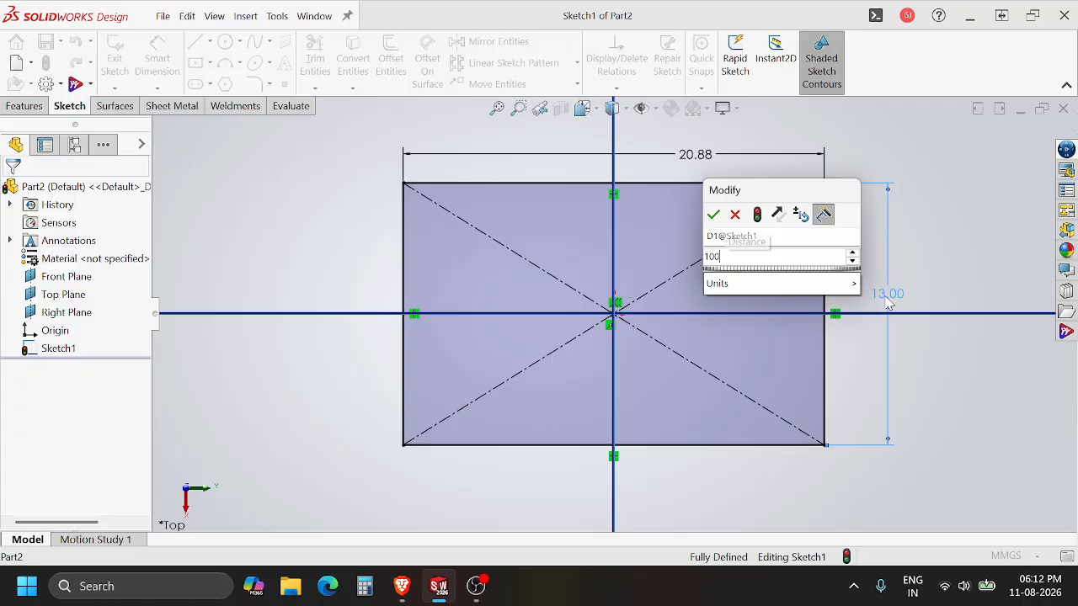
key("Return")
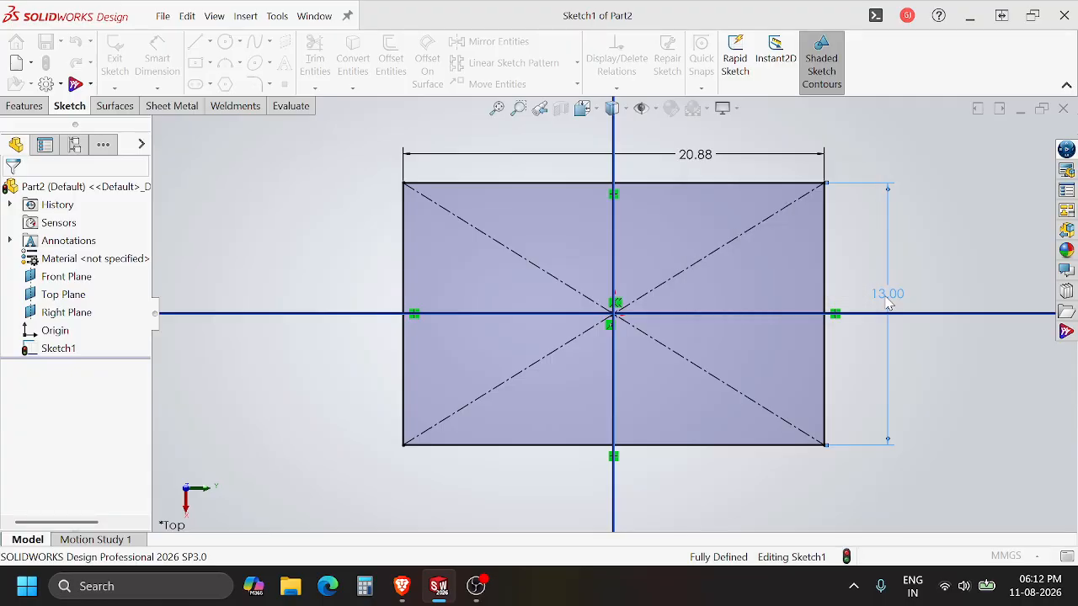
key("f")
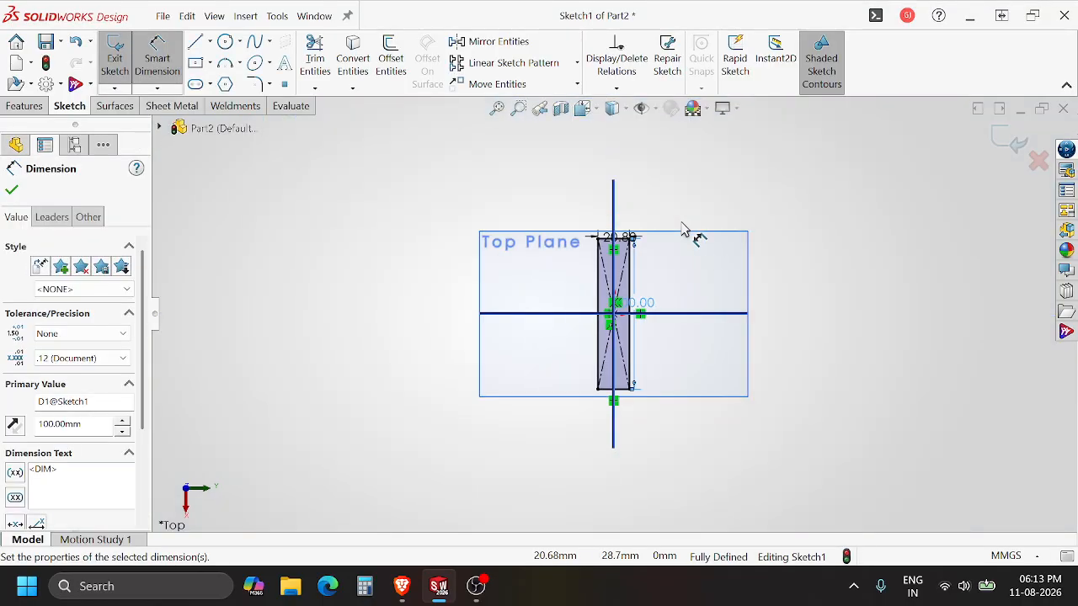
scroll(619, 253, "down", 3)
double_click(621, 263)
type("100")
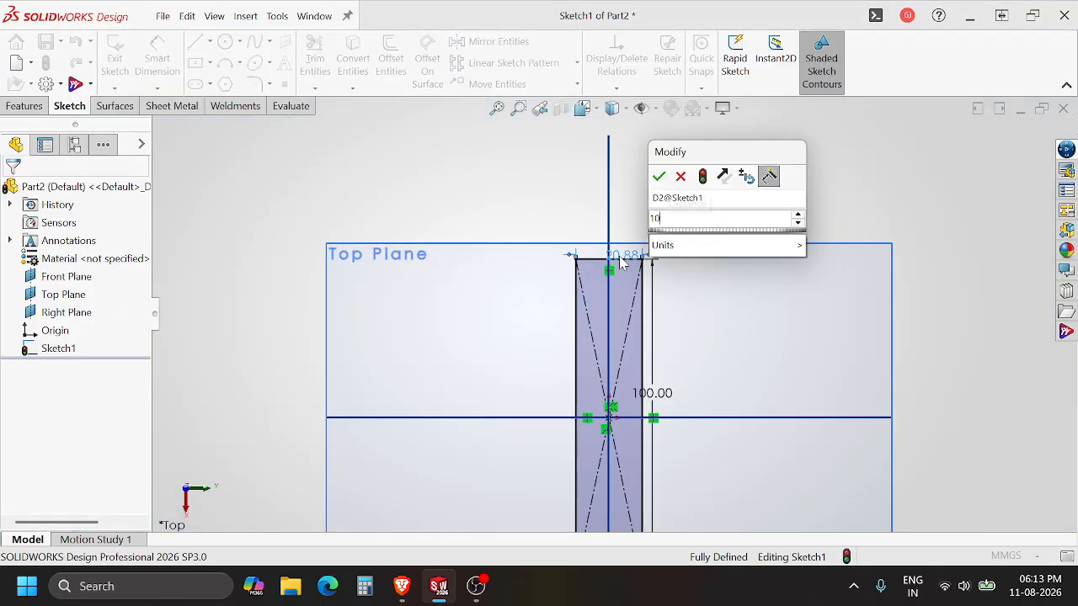
key("Return")
scroll(721, 228, "up", 2)
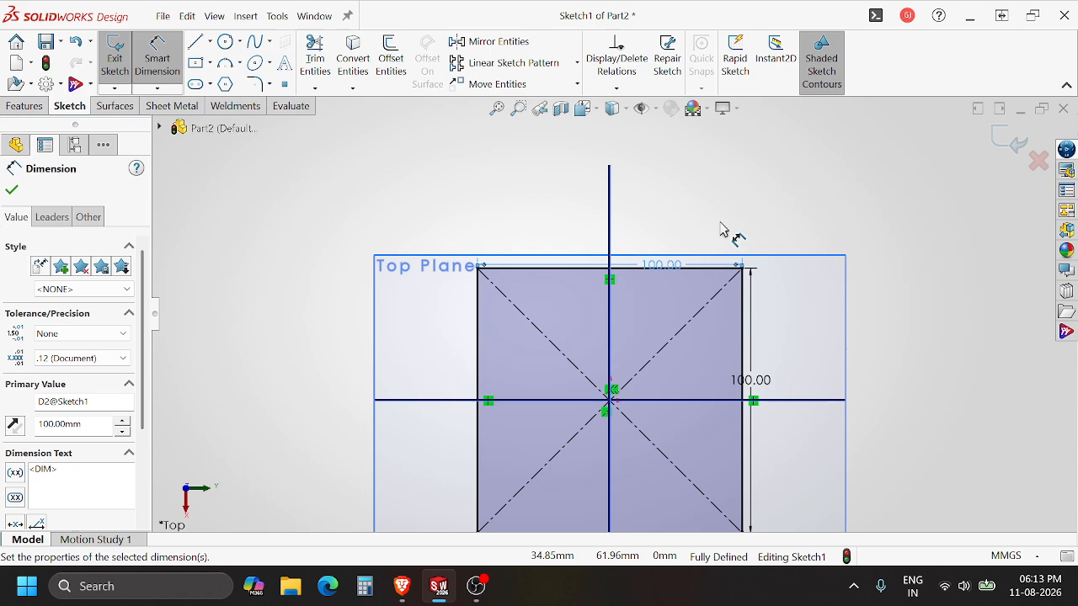
Step: Create a 2 mm thick base flange from the square sketch and hide the reference planes
left_click(1016, 148)
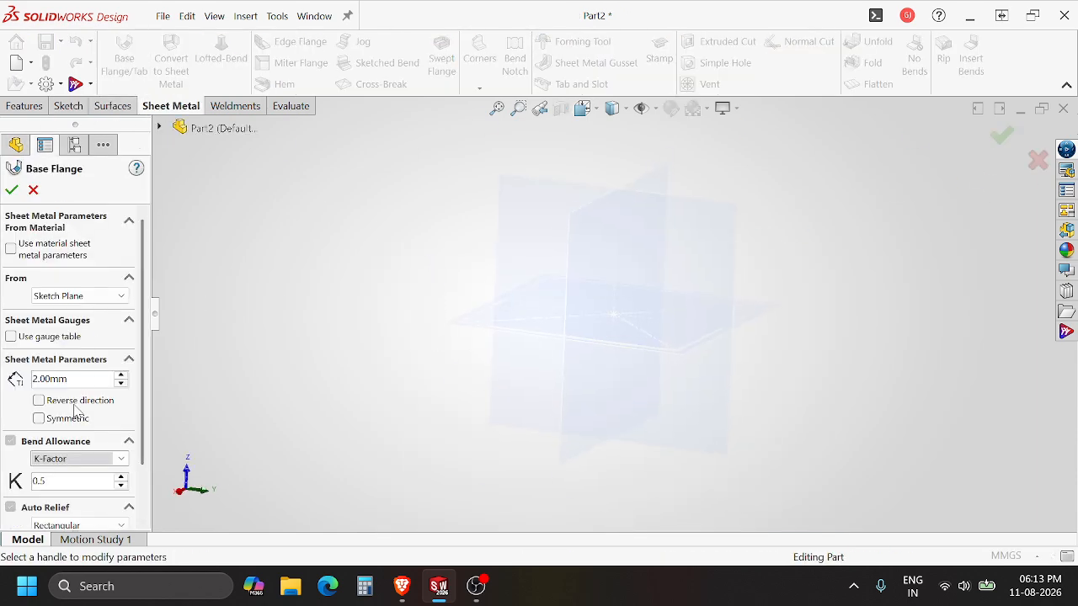
left_click(11, 190)
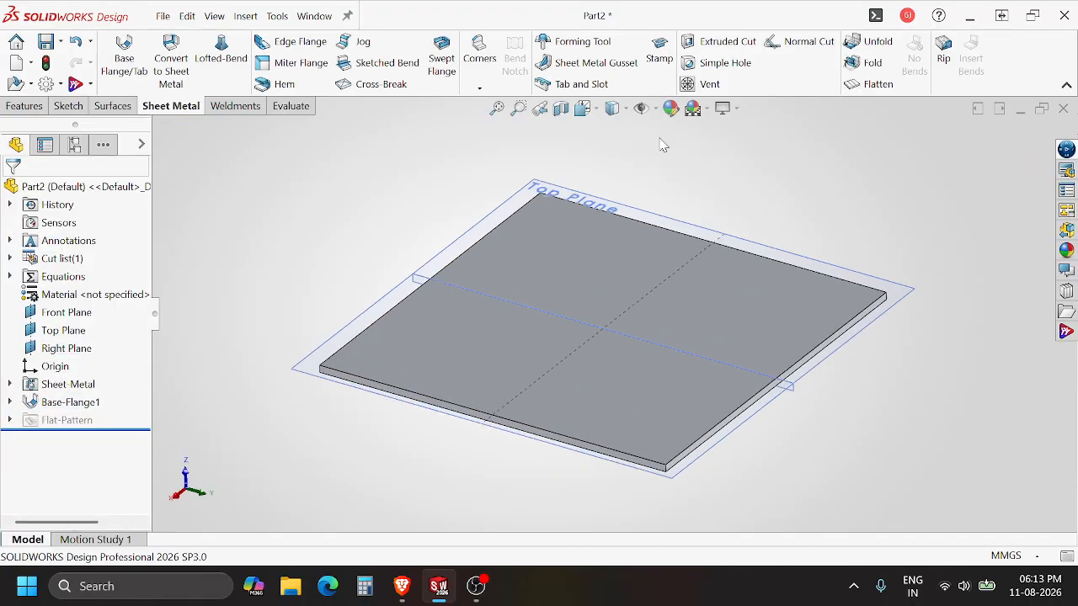
left_click(640, 109)
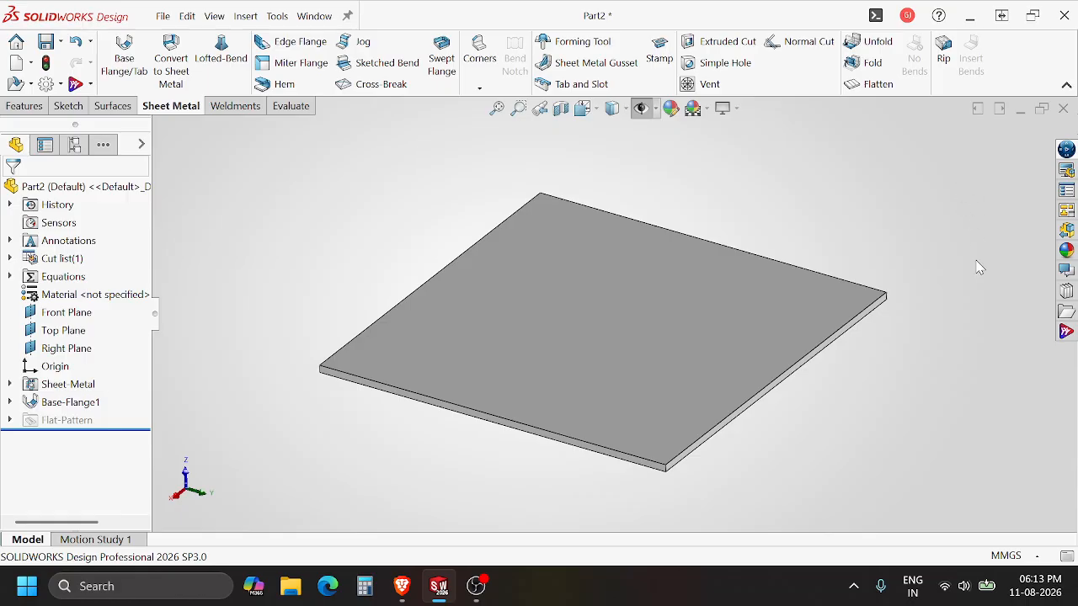
Step: Show the Design Library and move the CIRCULAR FORMING TOOL.SLDFTP file to a free area of the Windows desktop
left_click(1066, 292)
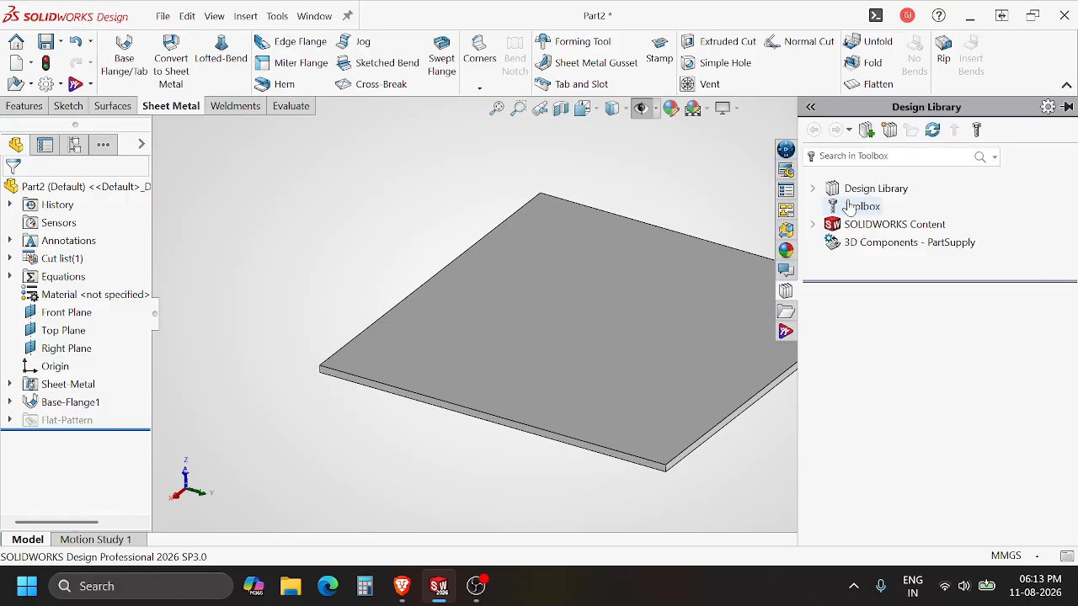
left_click(970, 15)
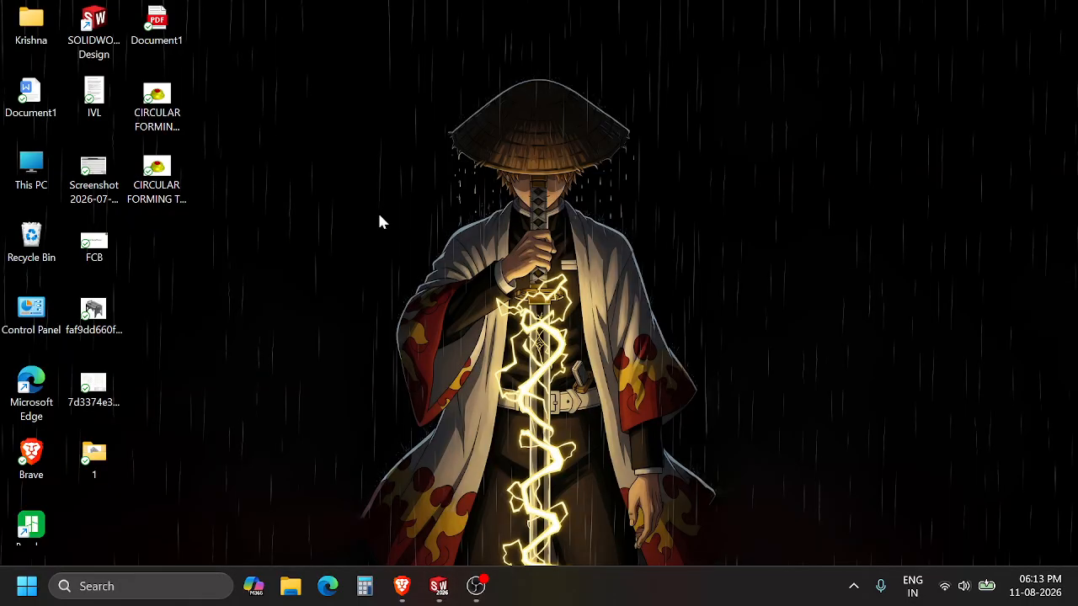
left_click(178, 202)
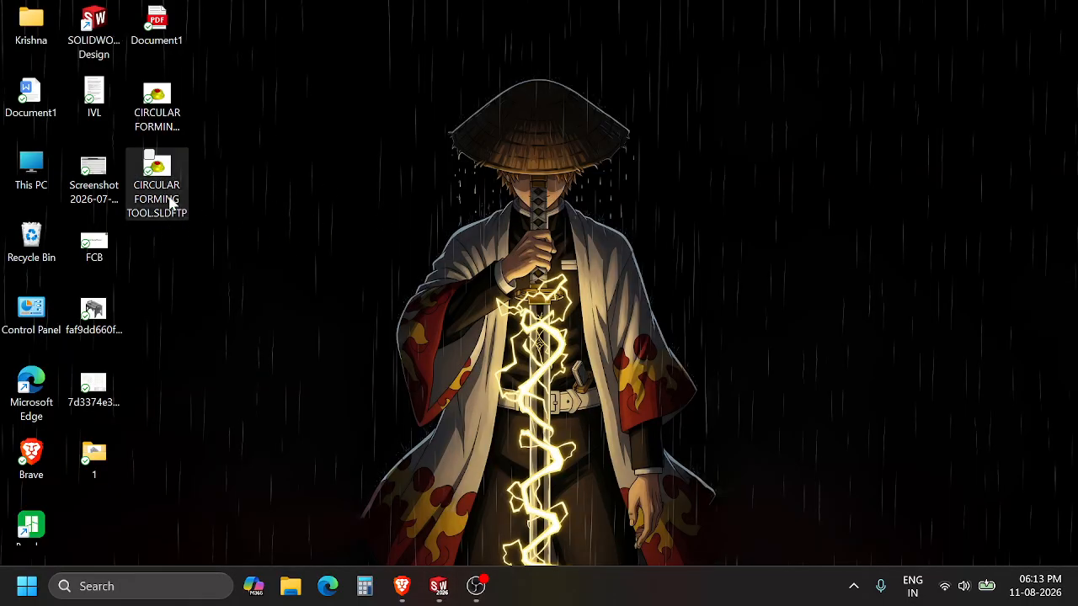
left_click_drag(171, 202, 757, 200)
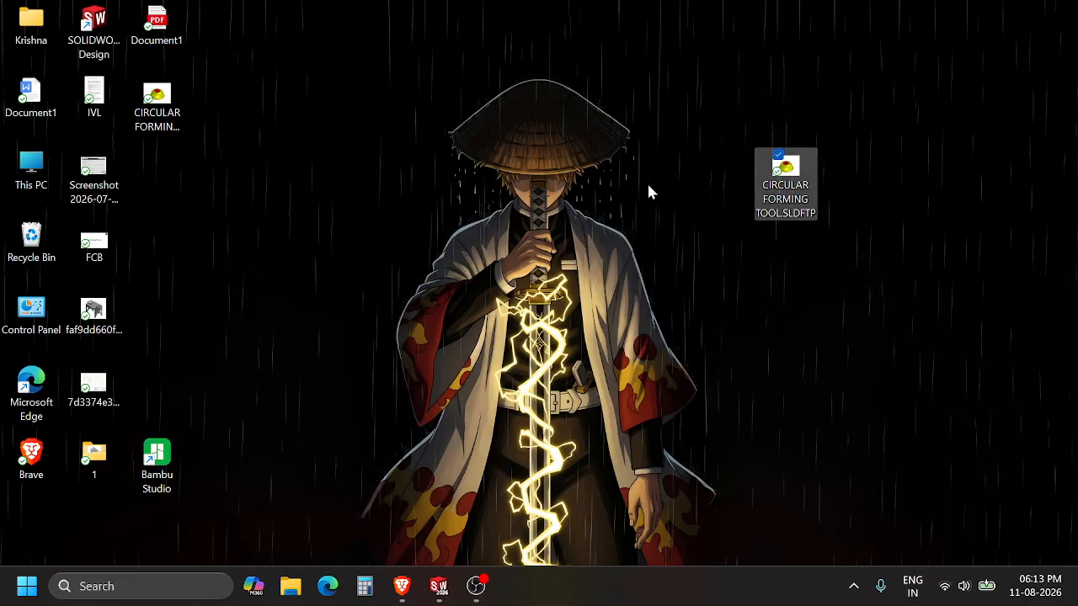
Step: Switch back to SOLIDWORKS and open the Design Library's forming tools folder in File Explorer
left_click(438, 586)
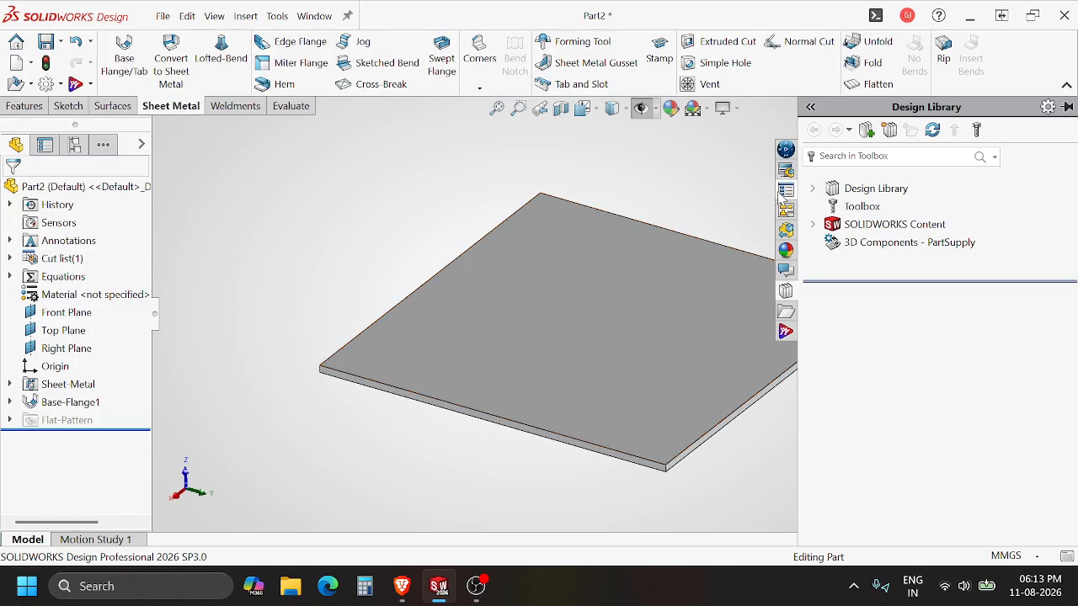
left_click(848, 192)
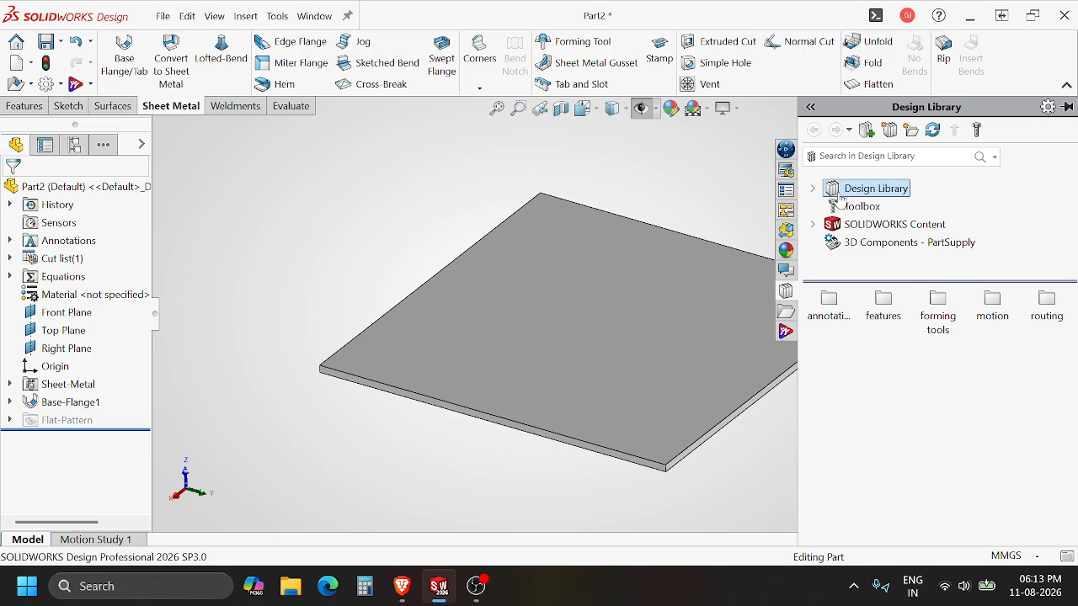
left_click(813, 190)
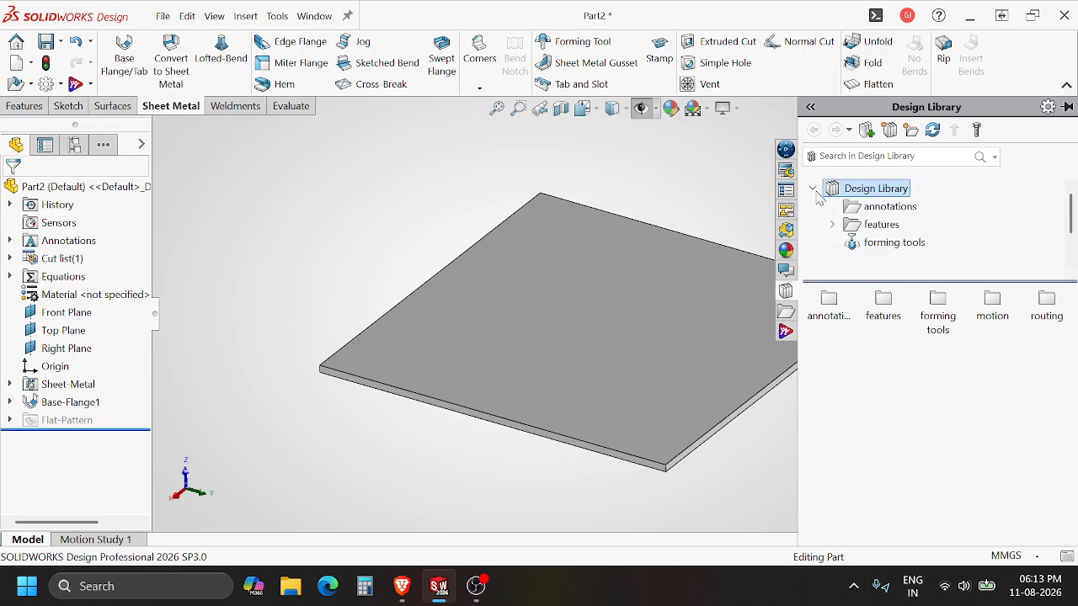
right_click(879, 249)
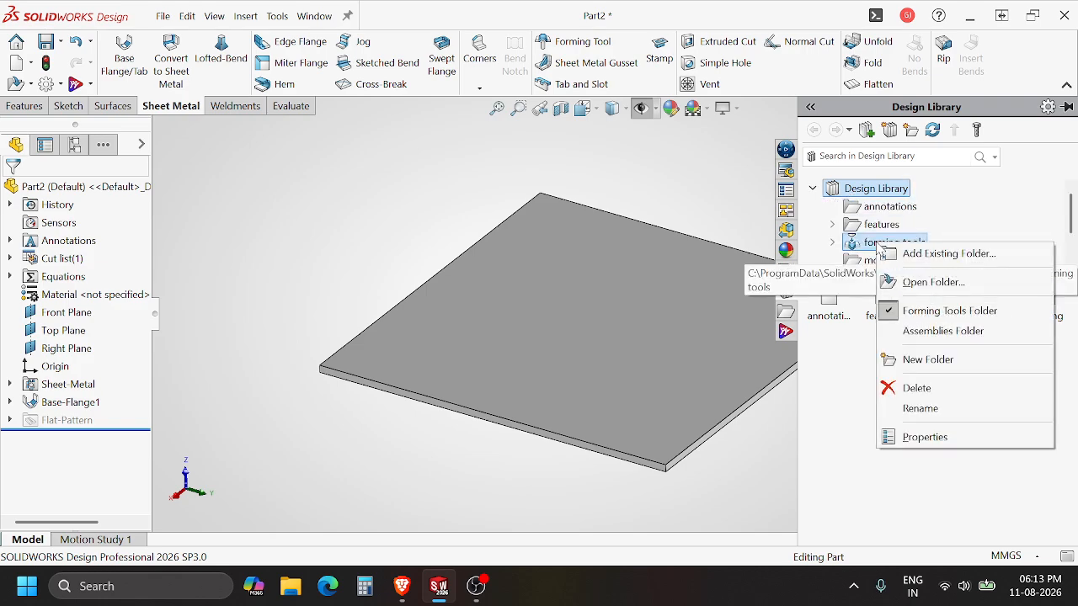
left_click(928, 283)
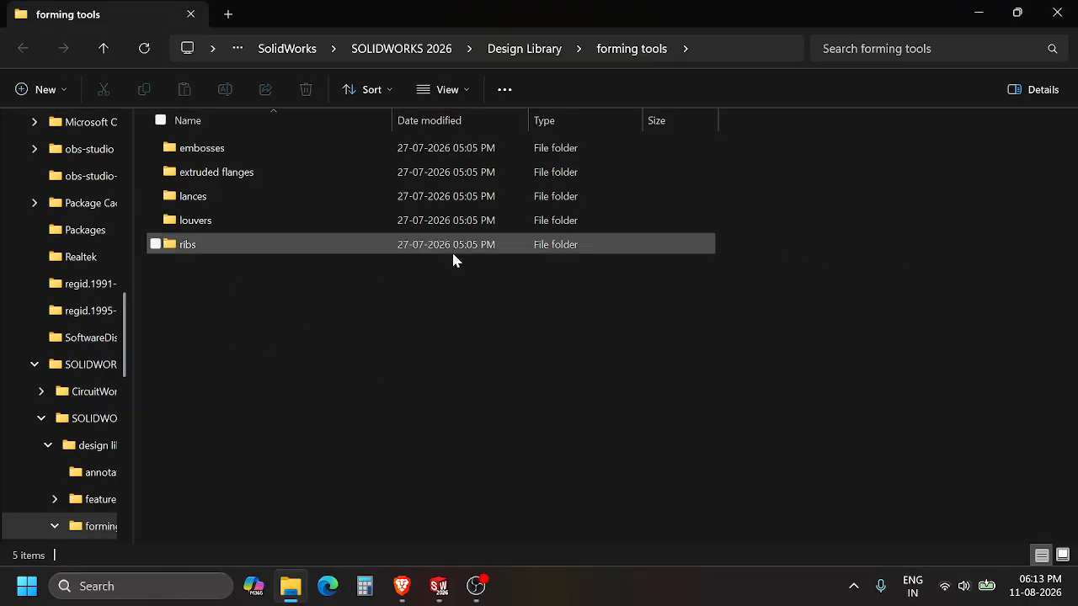
Step: Copy CIRCULAR FORMING TOOL.SLDFTP from the desktop into the forming tools folder and close File Explorer
double_click(669, 17)
left_click(970, 28)
left_click(970, 28)
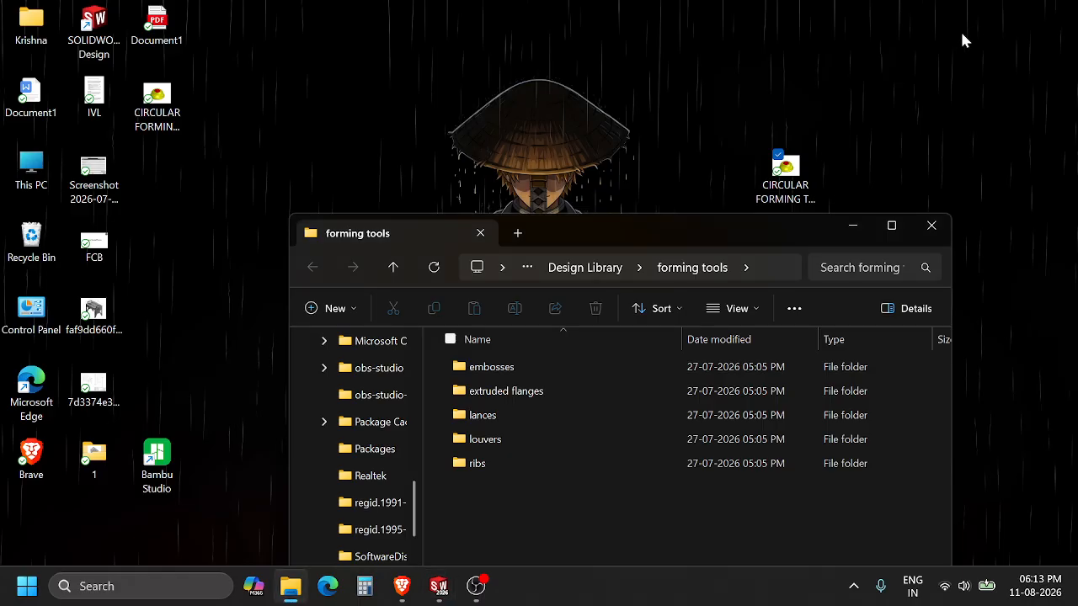
left_click_drag(784, 173, 556, 518)
left_click(892, 226)
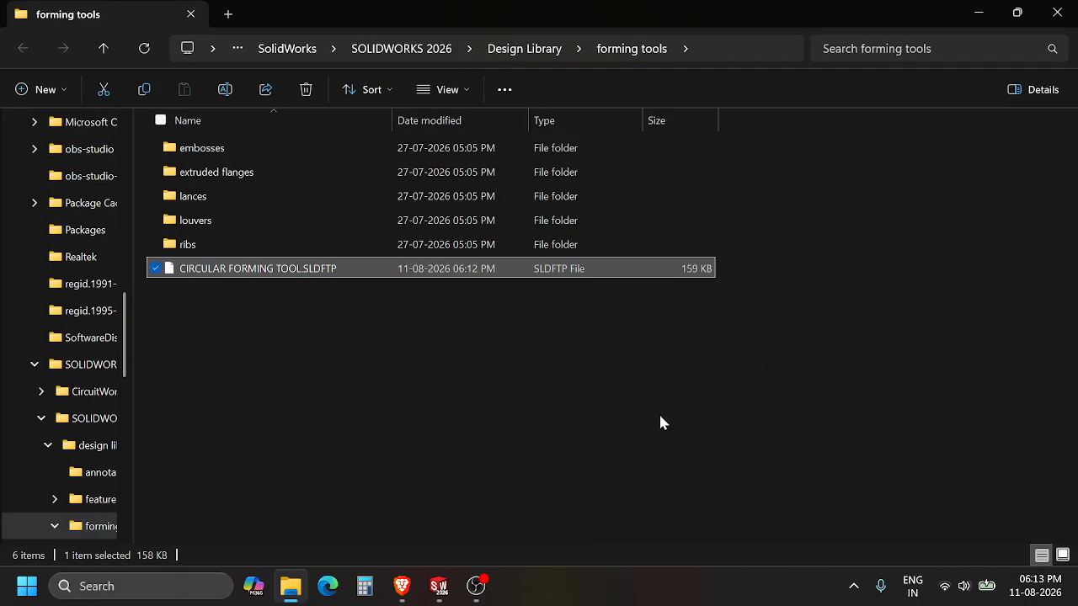
left_click(660, 424)
left_click(1058, 11)
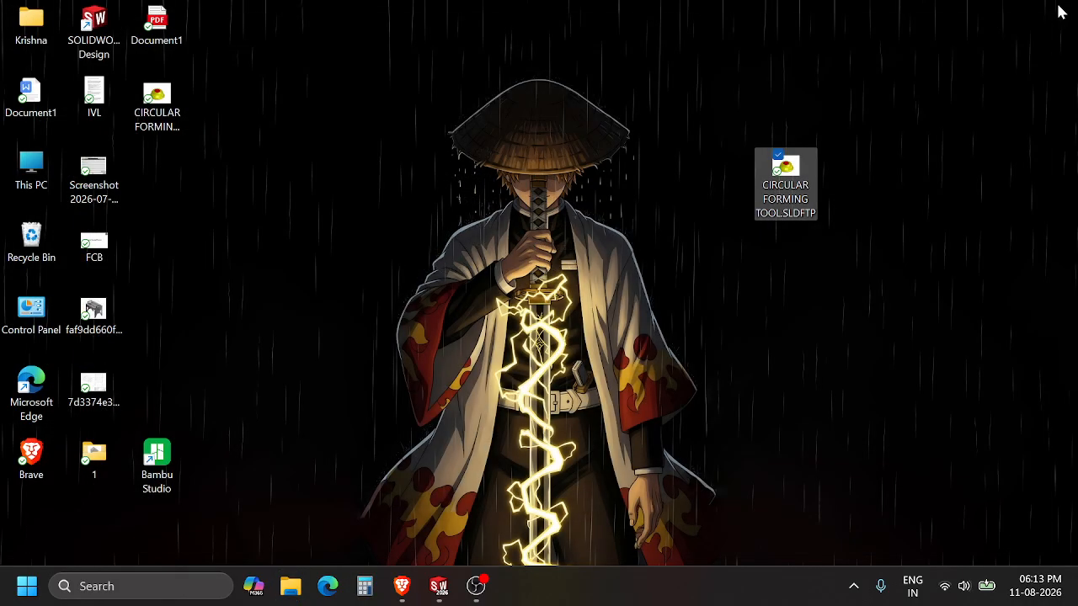
Step: Return to SOLIDWORKS and display the contents of the forming tools folder in the Design Library
left_click(439, 588)
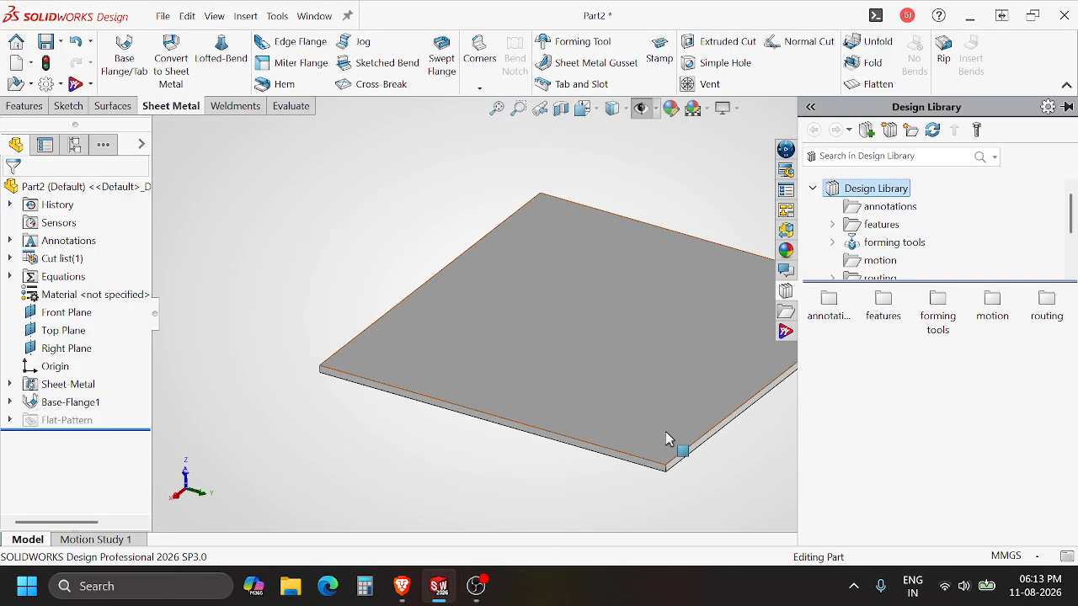
left_click(882, 246)
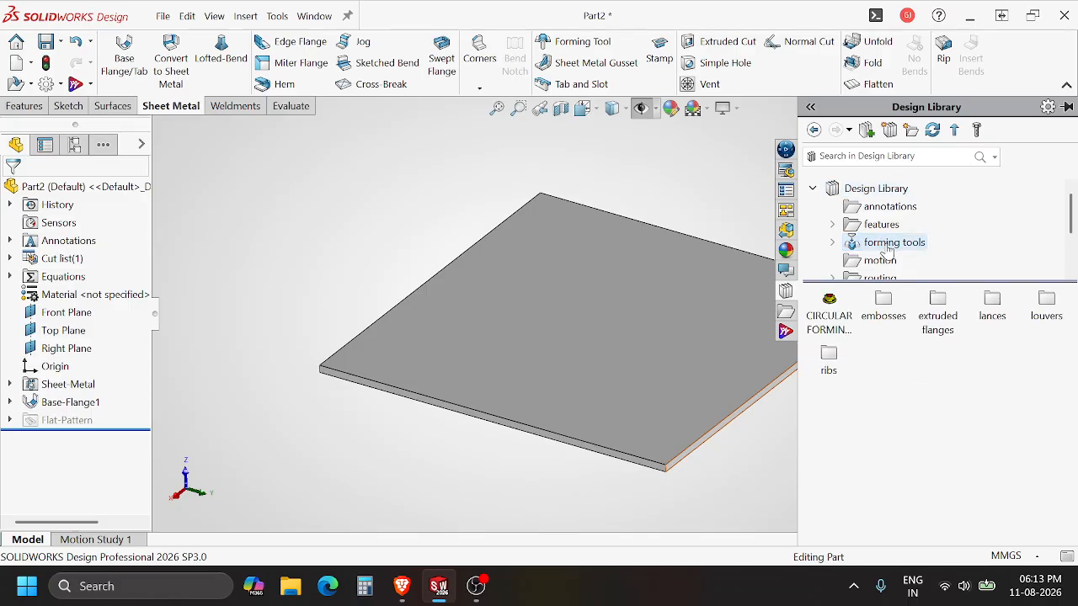
left_click_drag(812, 16, 860, 22)
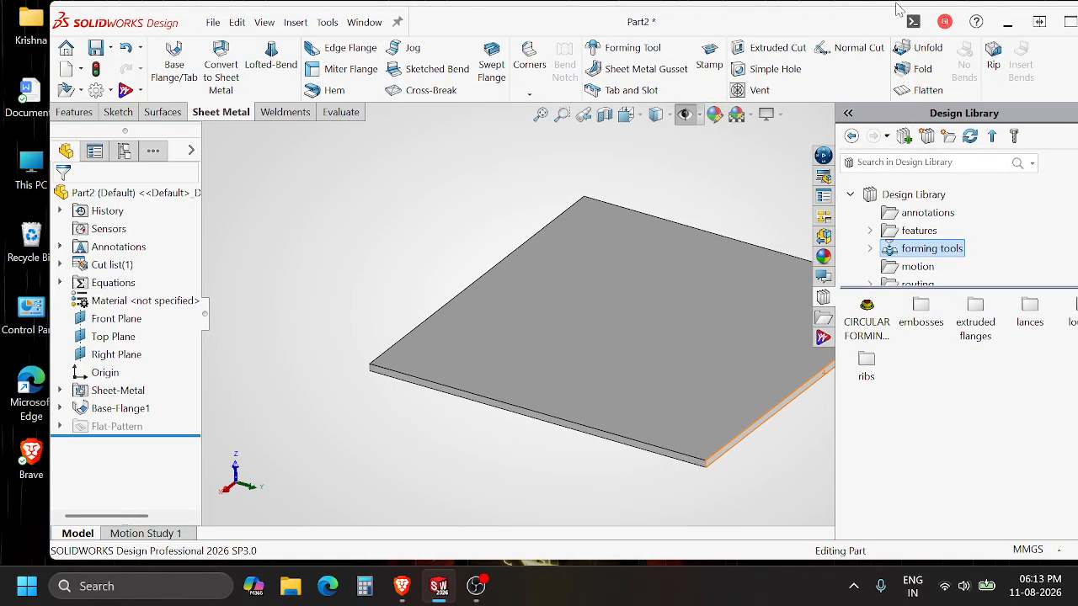
double_click(840, 28)
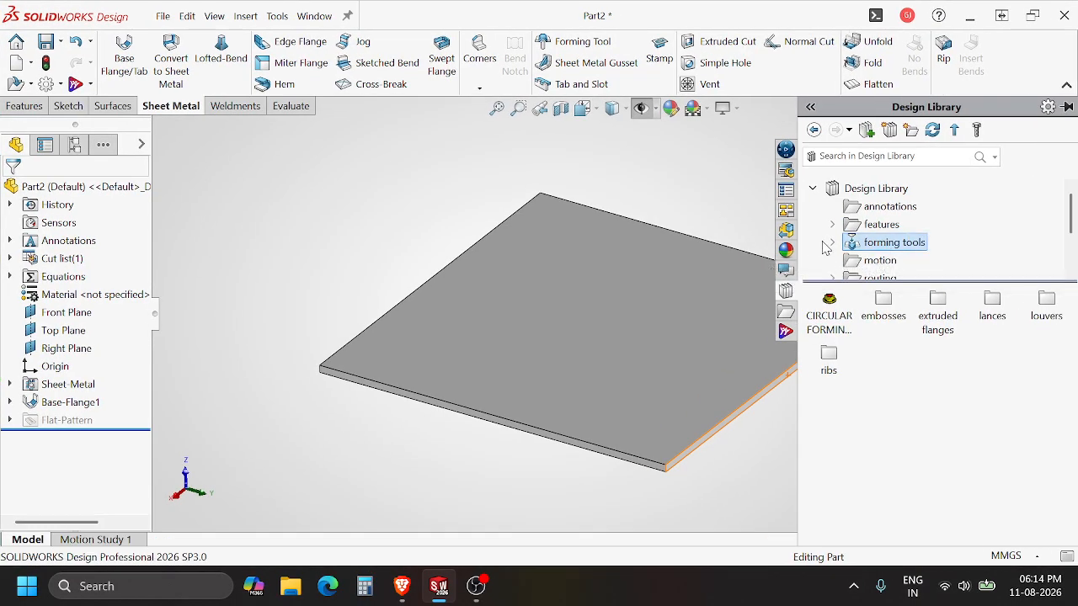
Step: Place the CIRCULAR FORMING TOOL from the Design Library on the large upper face of the sheet metal plate
left_click(832, 326)
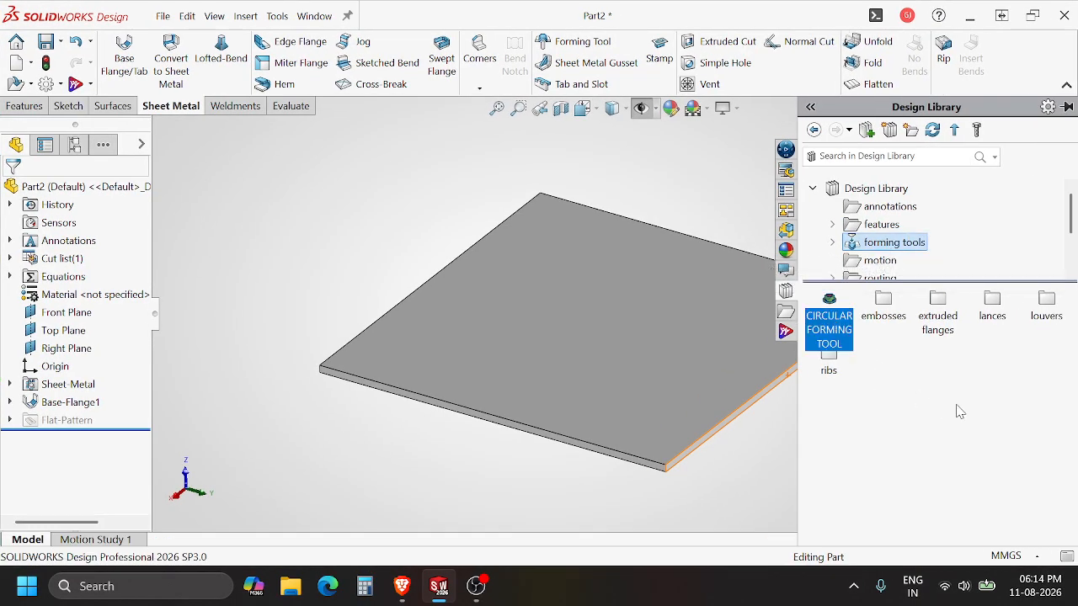
left_click_drag(838, 337, 595, 294)
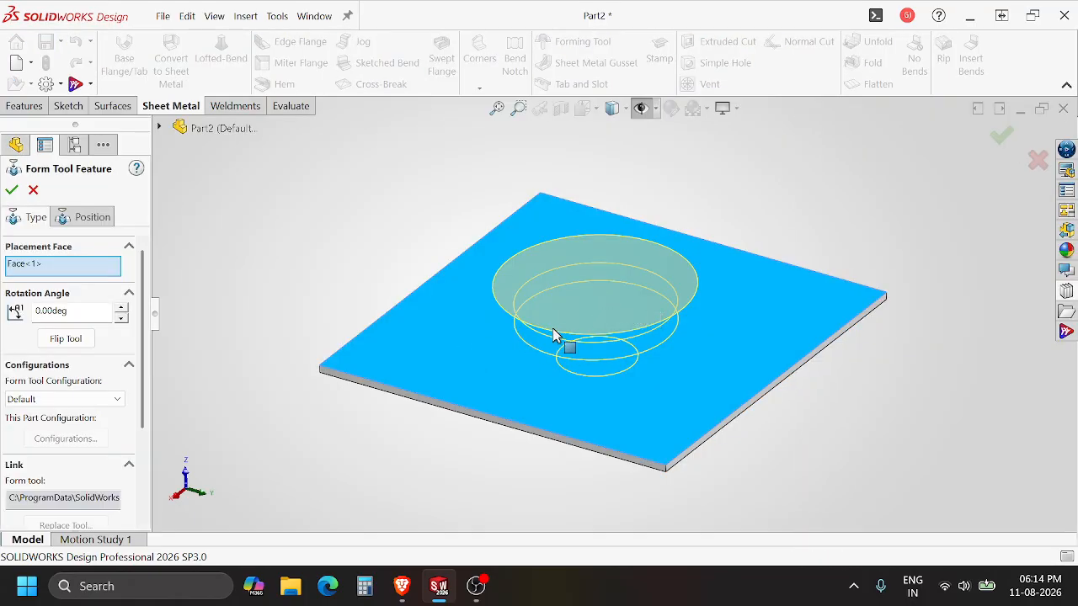
middle_click_drag(553, 334, 560, 428)
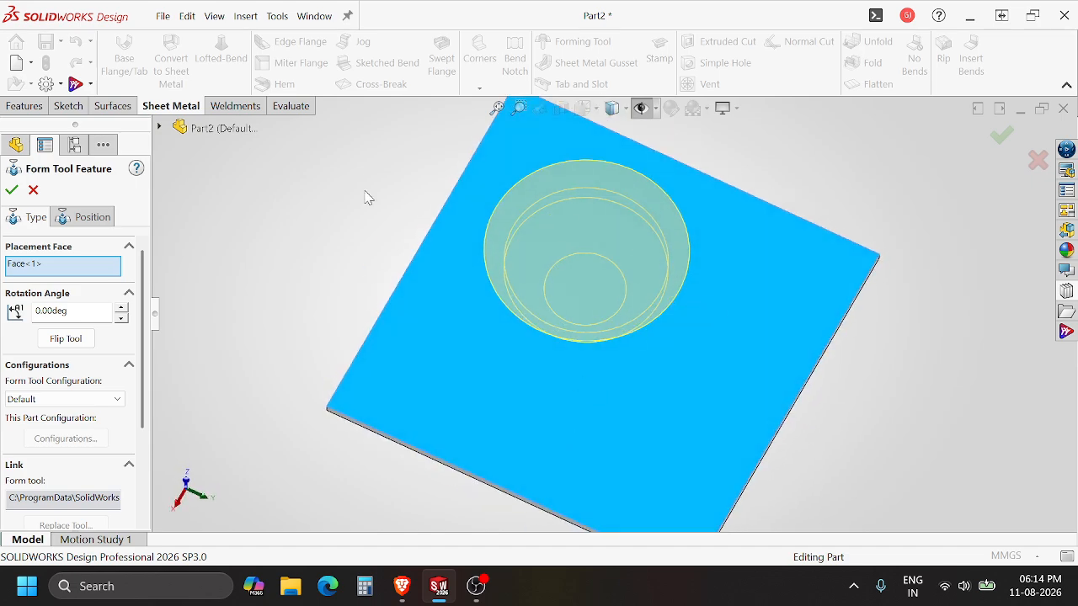
scroll(489, 252, "up", 4)
middle_click_drag(522, 251, 539, 226)
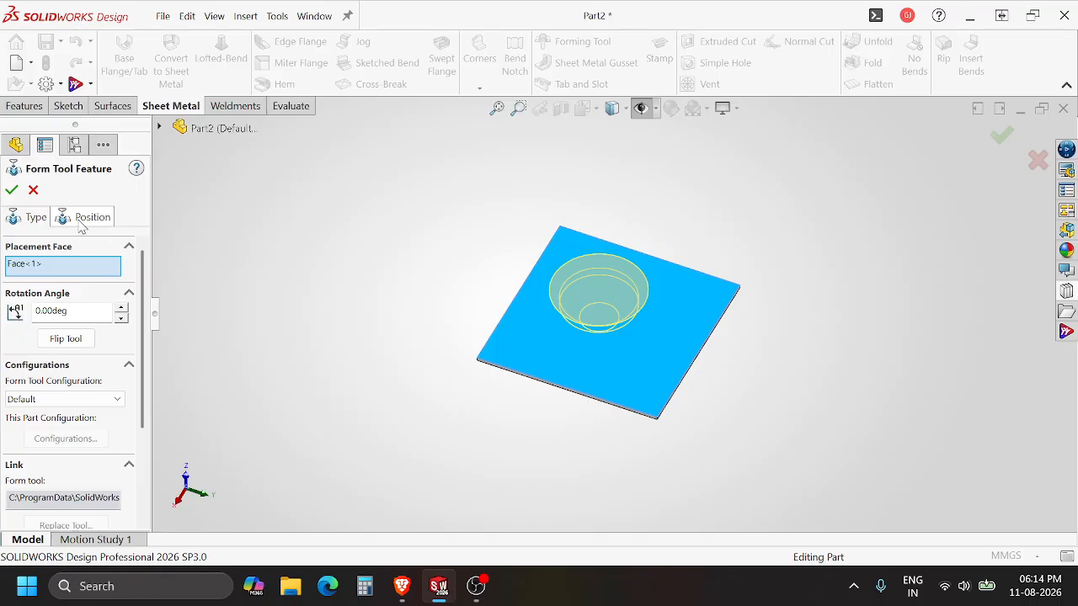
middle_click_drag(570, 292, 627, 253)
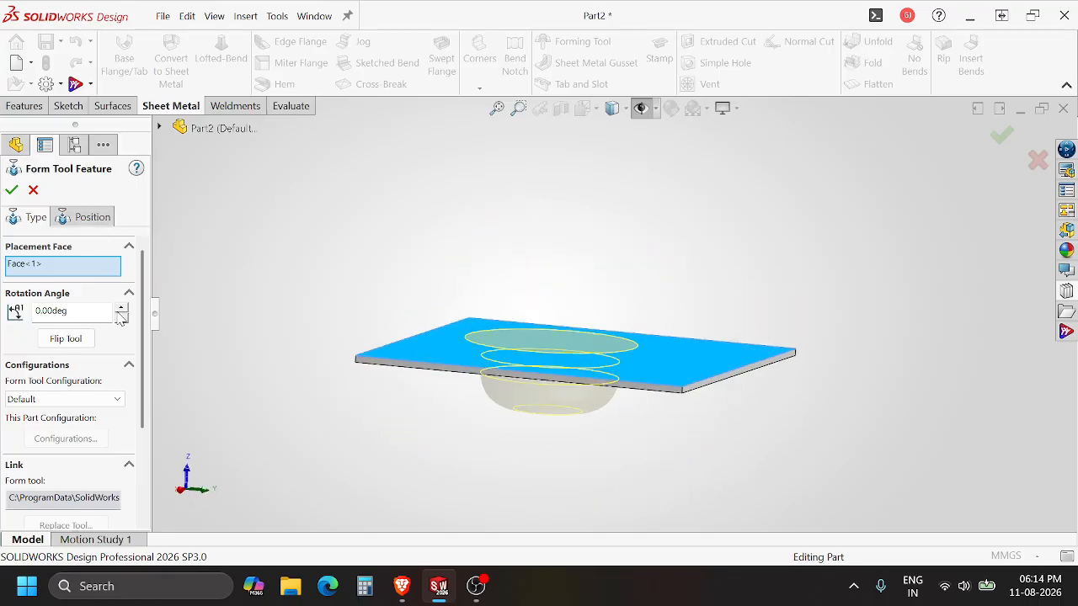
Step: Flip the forming tool to the opposite side of the plate and back to its original direction
left_click(66, 338)
middle_click_drag(402, 351, 419, 286)
left_click(51, 345)
middle_click_drag(341, 257, 354, 322)
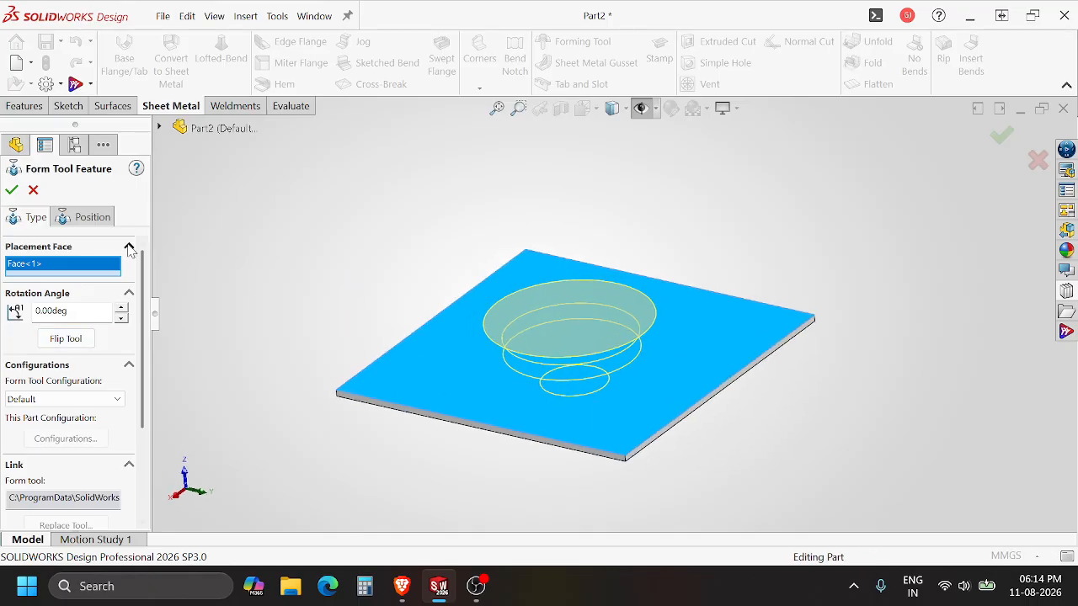
Step: In the forming tool's position sketch, draw a 100 mm horizontal centerline between the midpoints of the plate's two side edges
left_click(92, 217)
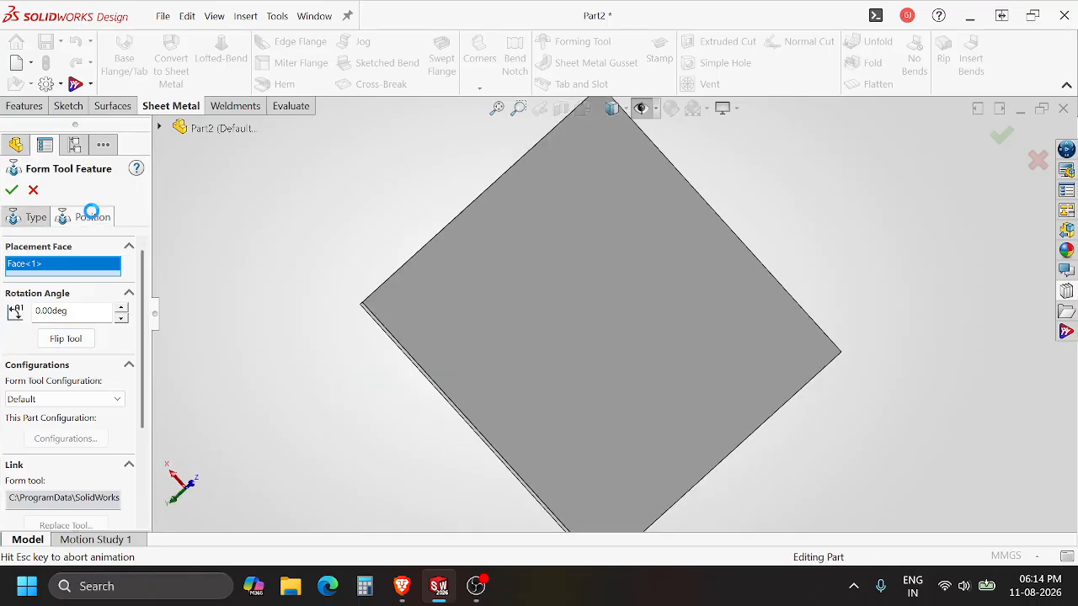
scroll(600, 363, "up", 4)
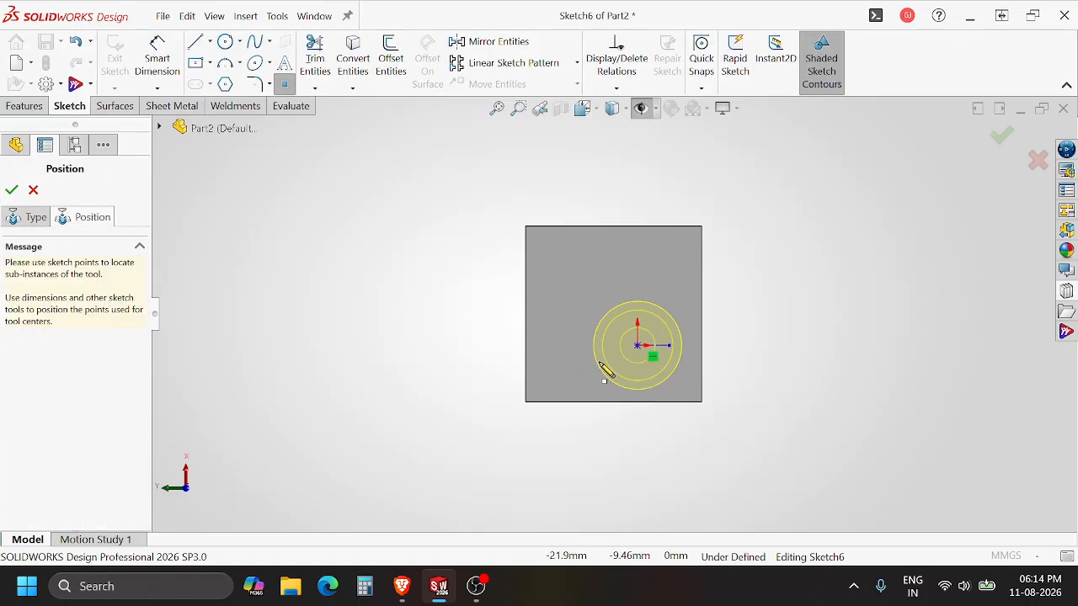
scroll(642, 329, "down", 3)
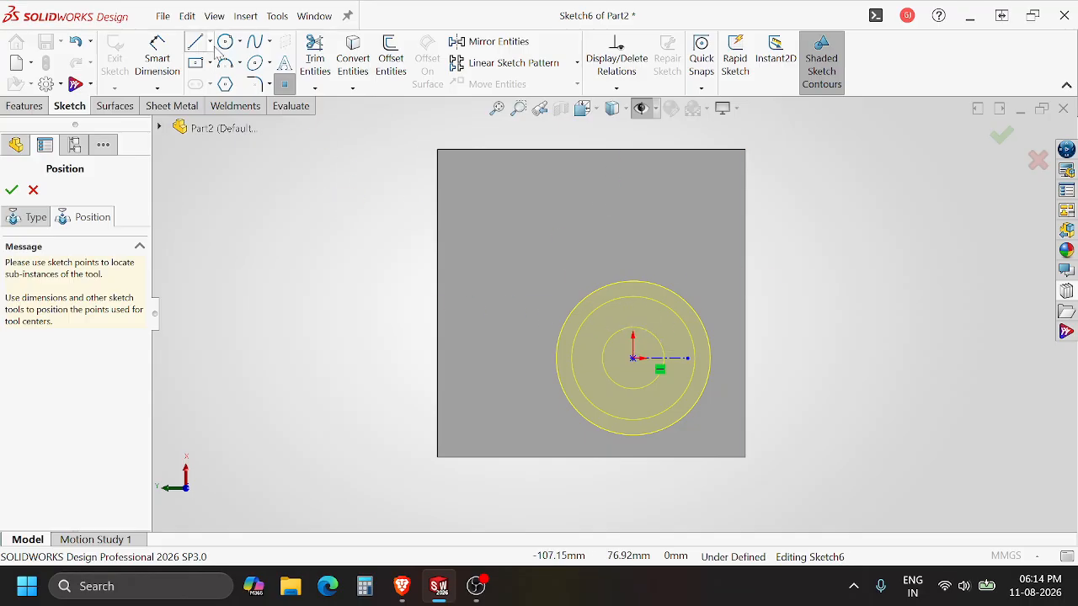
left_click(239, 42)
left_click(210, 43)
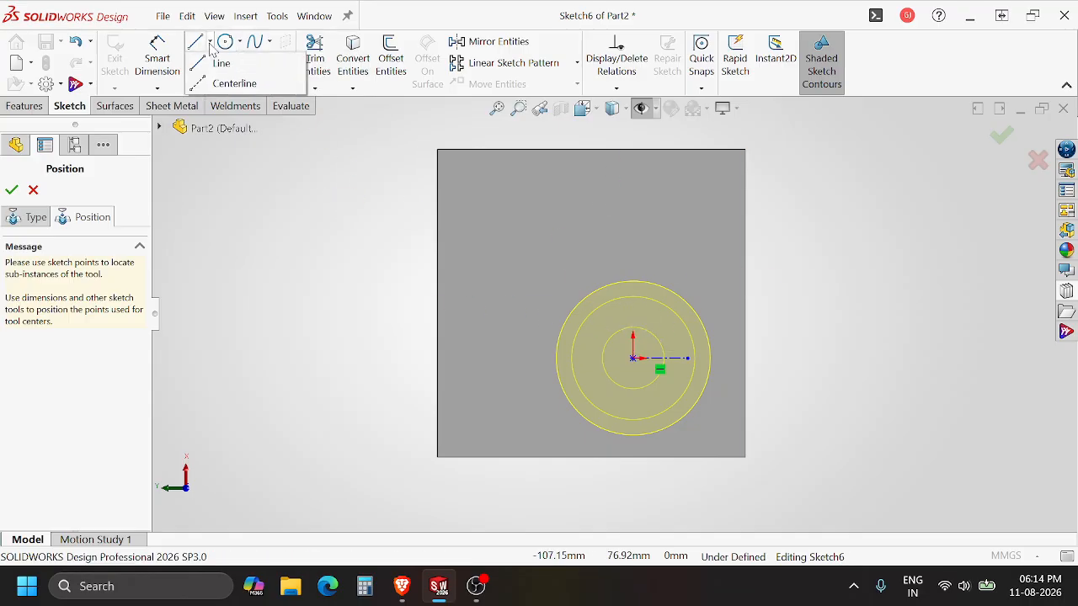
left_click(221, 85)
left_click(437, 303)
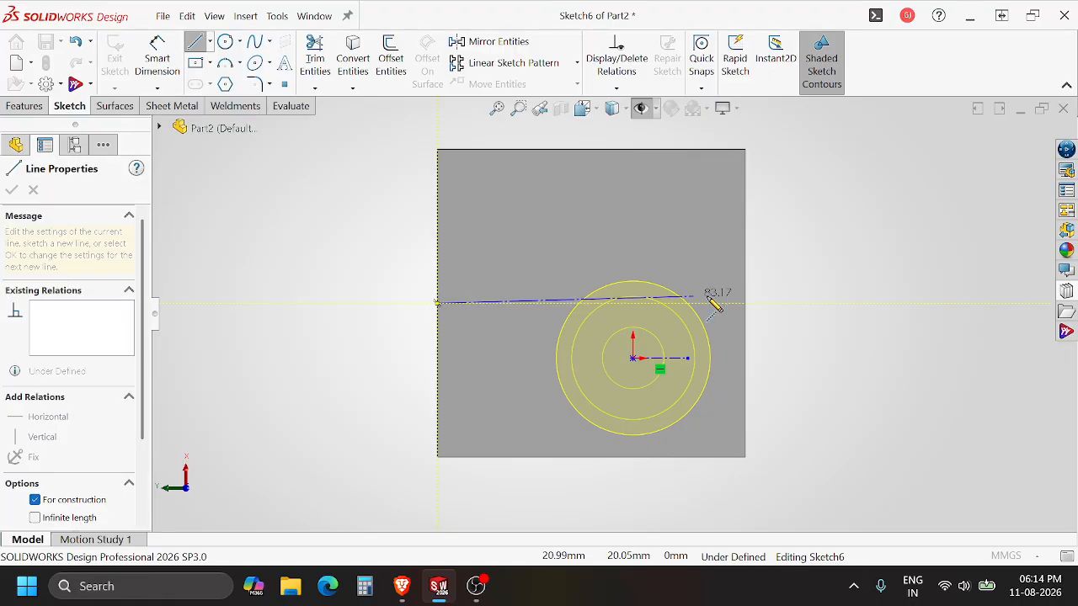
left_click(745, 304)
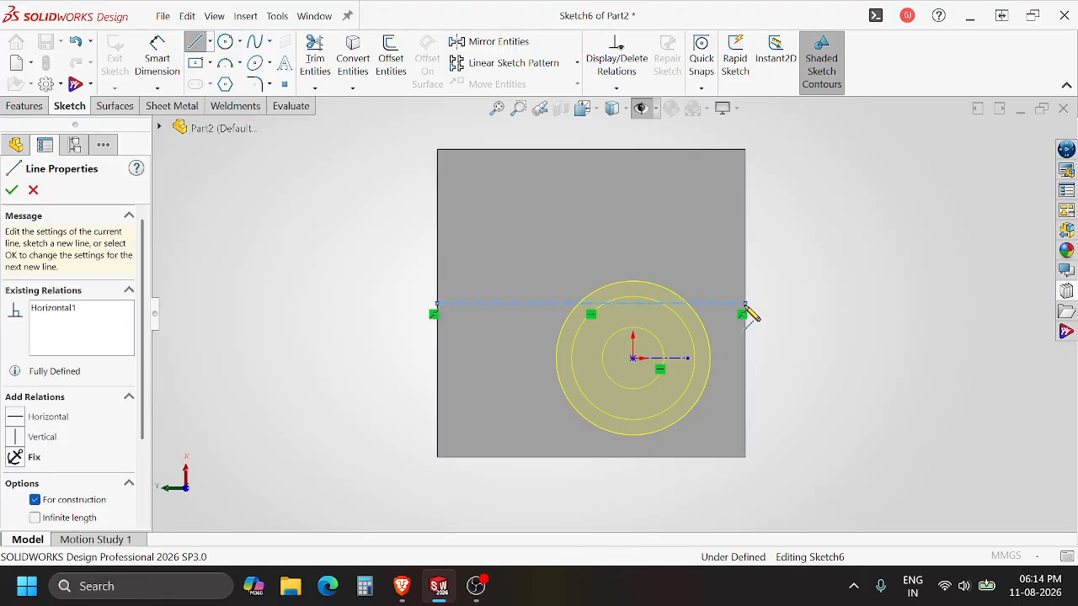
right_click(745, 304)
left_click(786, 315)
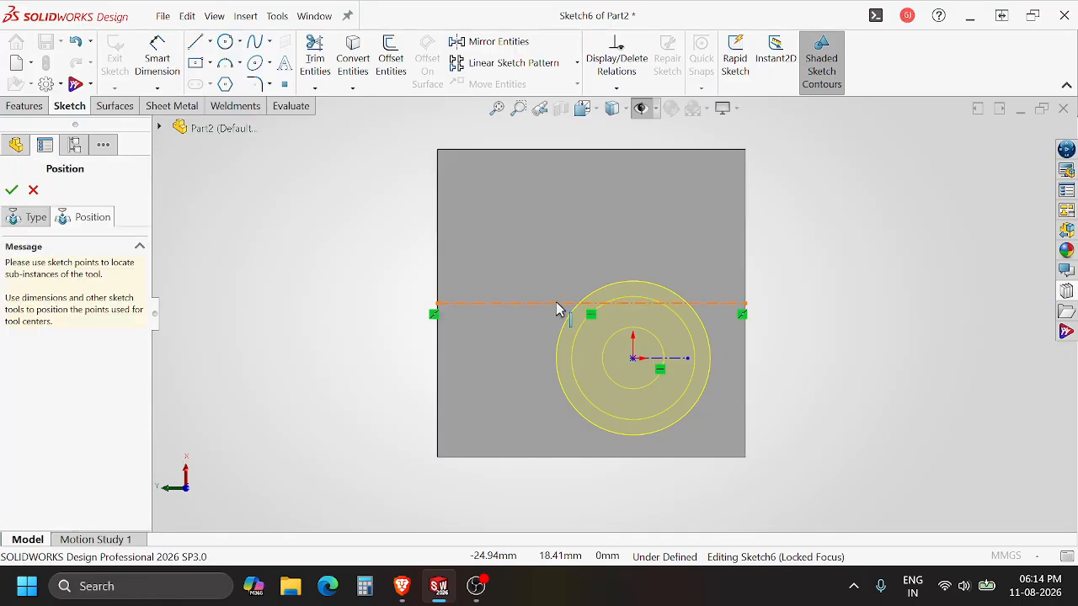
Step: Make the tool's locating point coincident with the centerline's midpoint and accept the forming tool feature
left_click(584, 306)
right_click(587, 309)
left_click(608, 323)
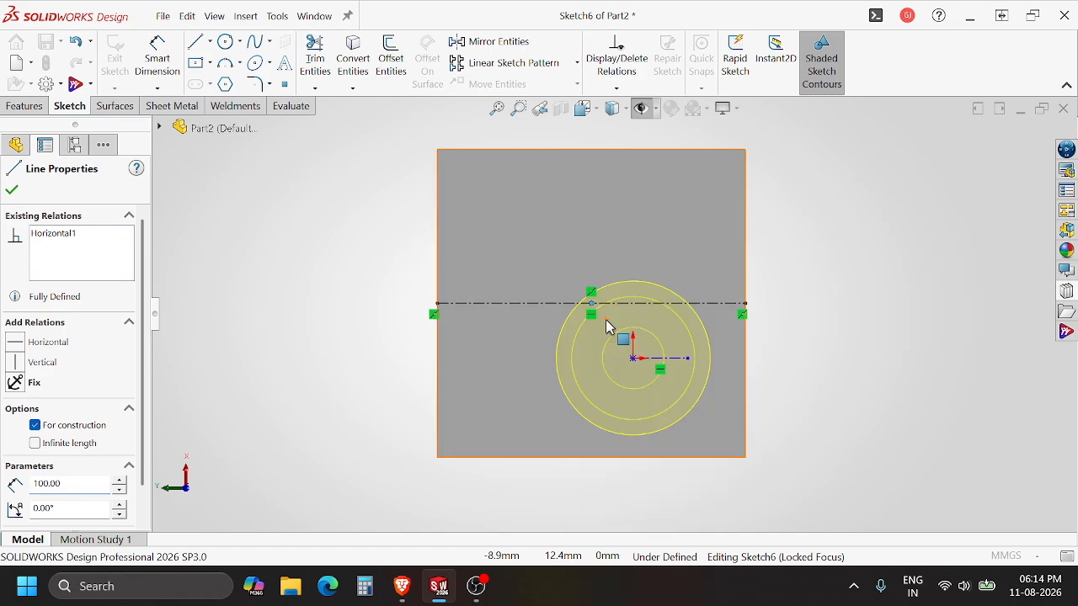
left_click(634, 361, "ctrl")
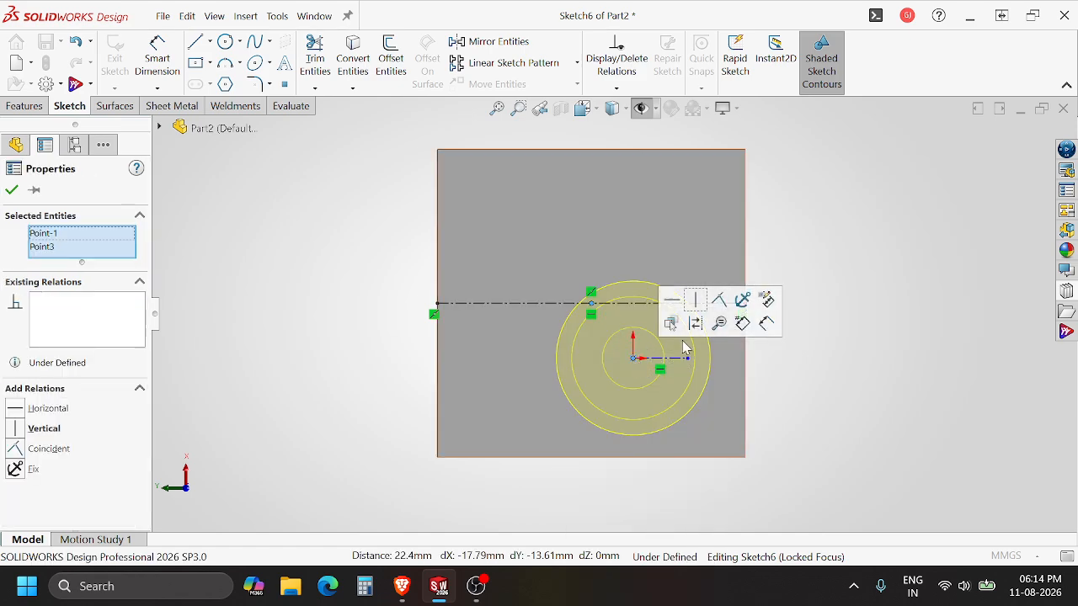
left_click(718, 303)
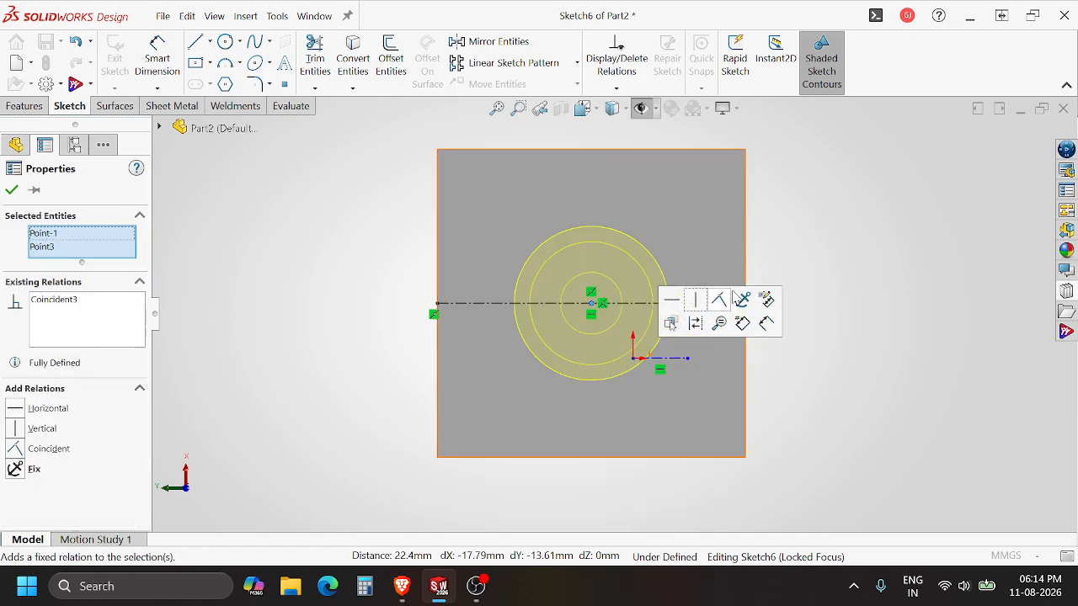
left_click(853, 255)
middle_click_drag(429, 330, 329, 139)
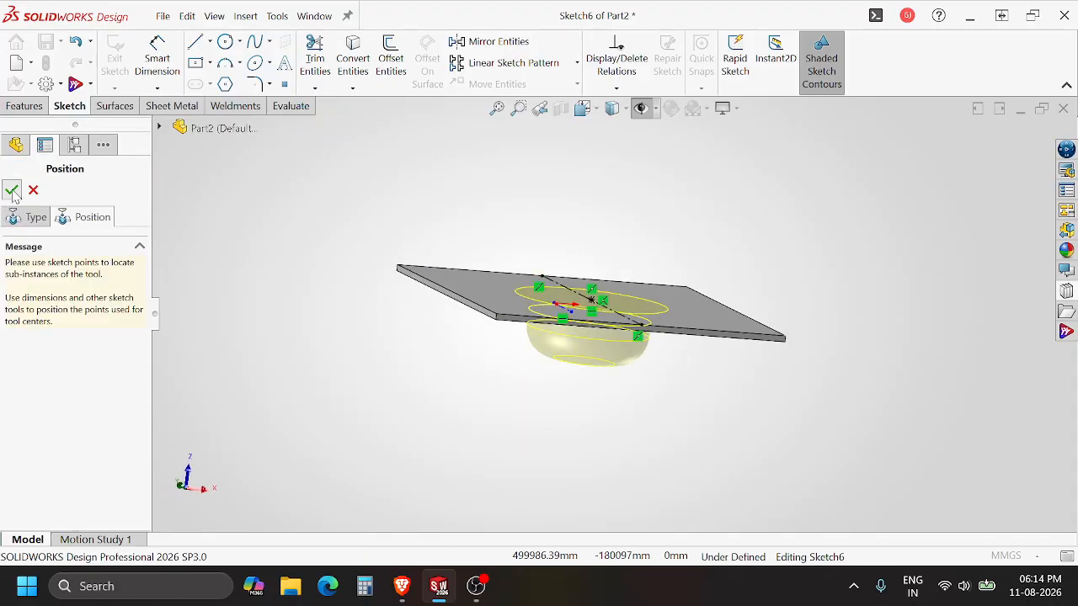
left_click(12, 190)
Step: Examine the formed cavity, its rounded walls and the opening in its base from above and below the plate
middle_click_drag(581, 278, 554, 240)
scroll(606, 384, "down", 5)
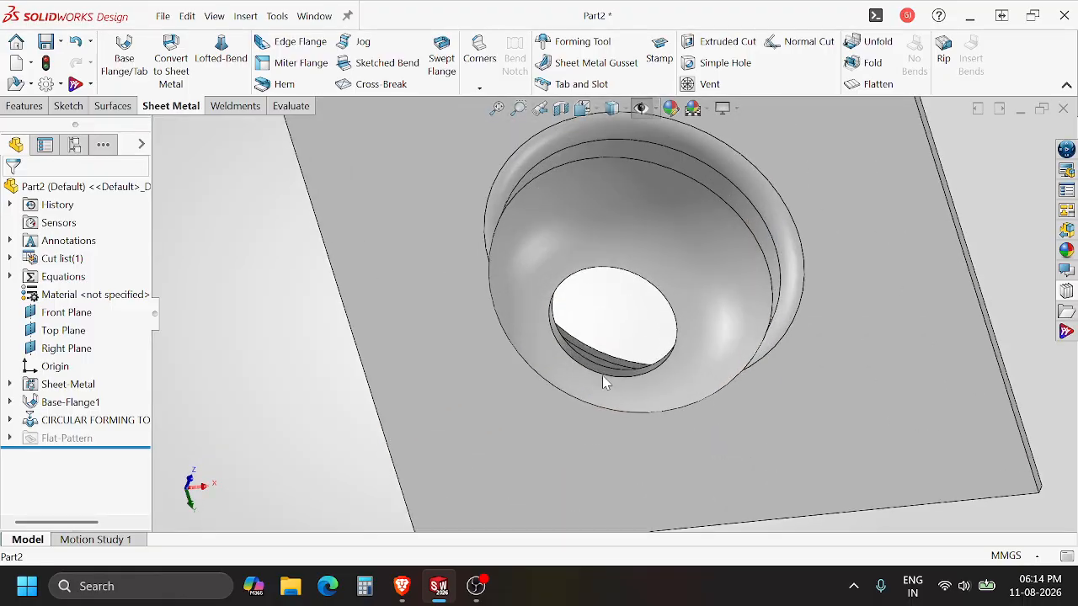
middle_click_drag(606, 380, 531, 359)
scroll(541, 337, "down", 3)
left_click(553, 308)
scroll(554, 308, "up", 5)
middle_click_drag(563, 303, 567, 399)
left_click(499, 322)
scroll(604, 330, "up", 3)
mouse_move(608, 327)
middle_mouse_down()
mouse_move(616, 274)
mouse_move(593, 276)
mouse_move(567, 341)
mouse_move(539, 318)
mouse_move(589, 296)
mouse_move(640, 353)
mouse_move(841, 253)
mouse_move(631, 163)
middle_mouse_up()
scroll(586, 254, "down", 2)
scroll(599, 258, "down", 3)
left_click(568, 341)
left_click(543, 318)
left_click(890, 233)
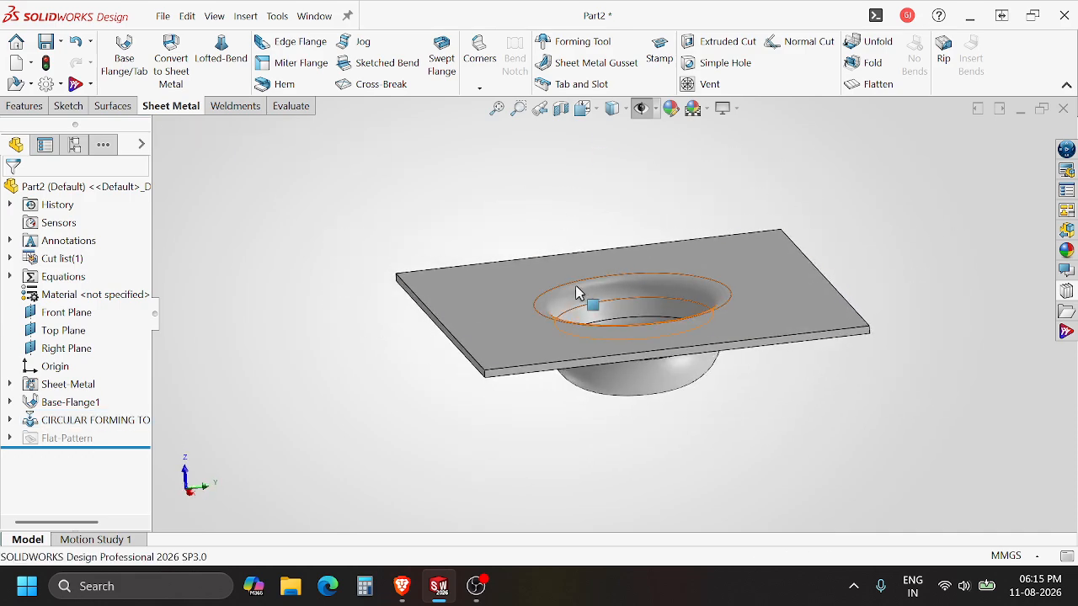
Step: Examine the plate's flat upper face around the cavity and compare it with the underside and the isometric view
scroll(589, 295, "down", 3)
left_click(438, 314)
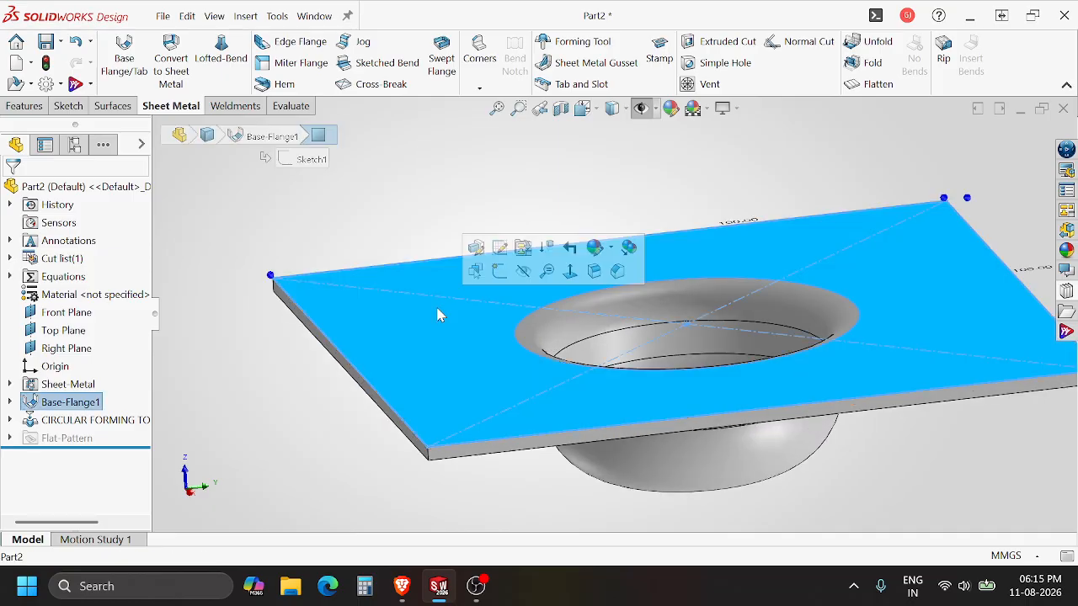
scroll(503, 333, "up", 3)
left_click(626, 200)
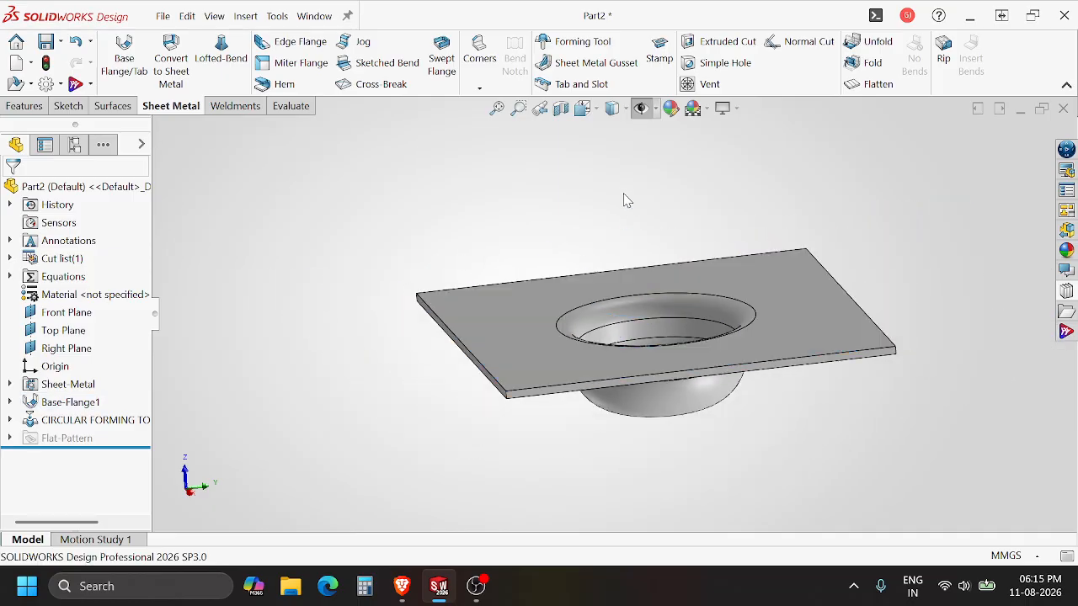
scroll(531, 313, "down", 2)
left_click(540, 306)
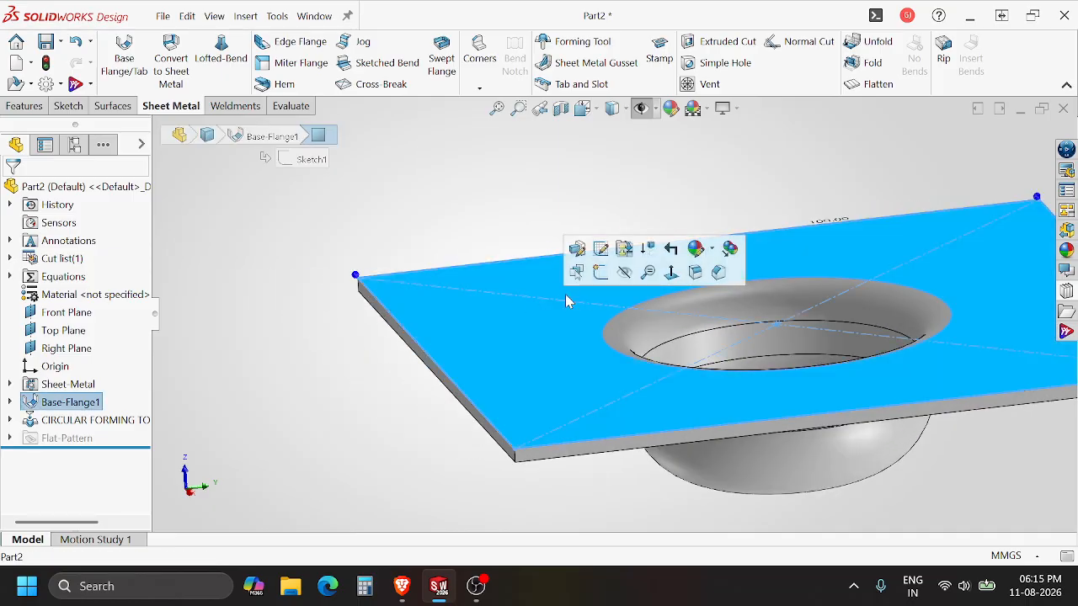
left_click(503, 220)
scroll(556, 229, "up", 3)
middle_click_drag(660, 257, 647, 237)
key("ctrl+7")
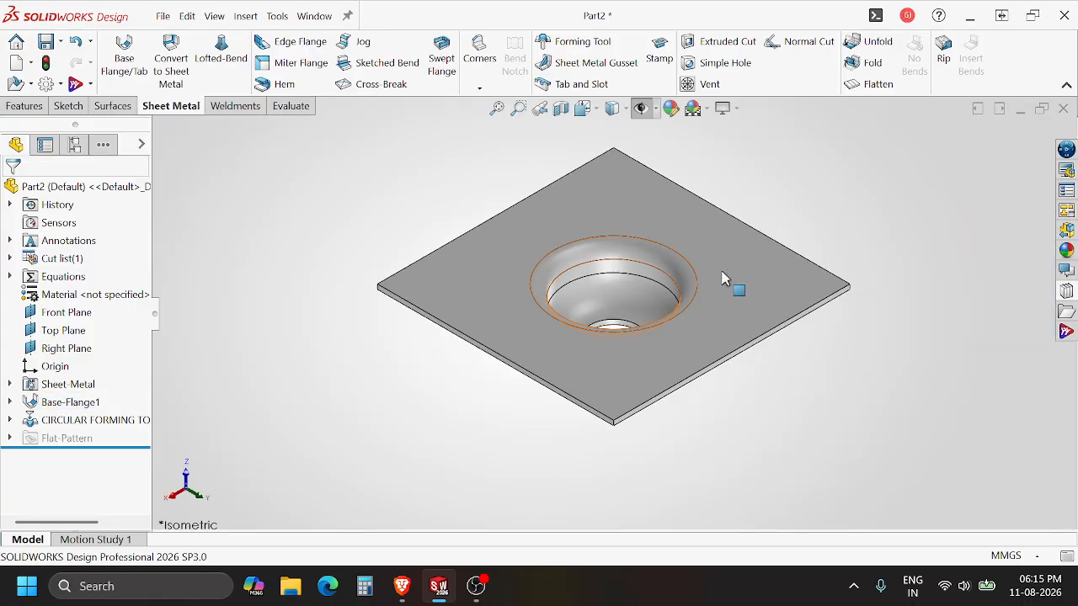
middle_click_drag(332, 343, 387, 206)
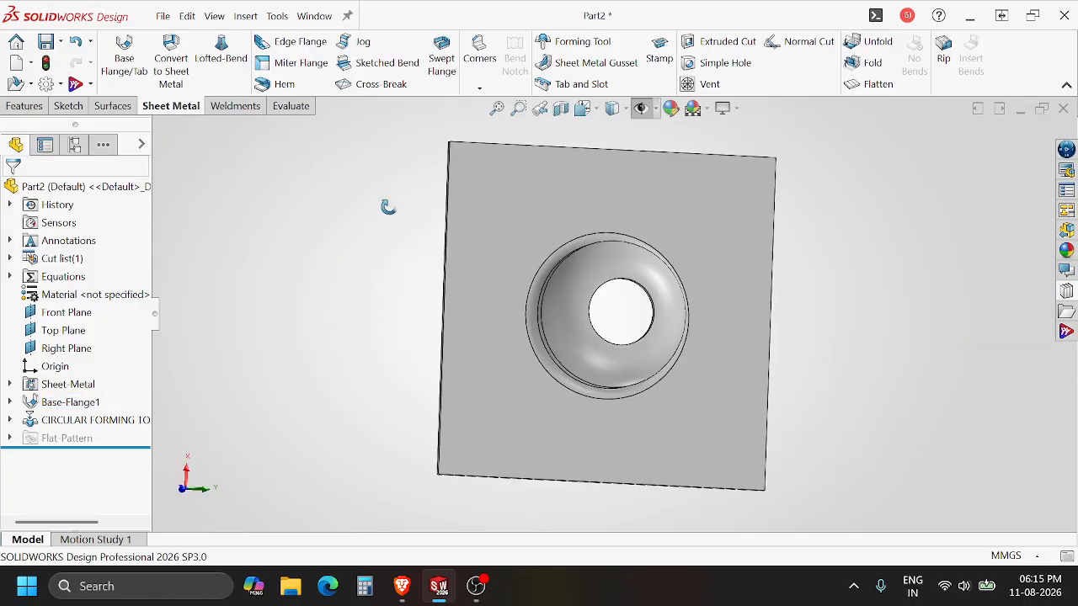
key("ctrl+7")
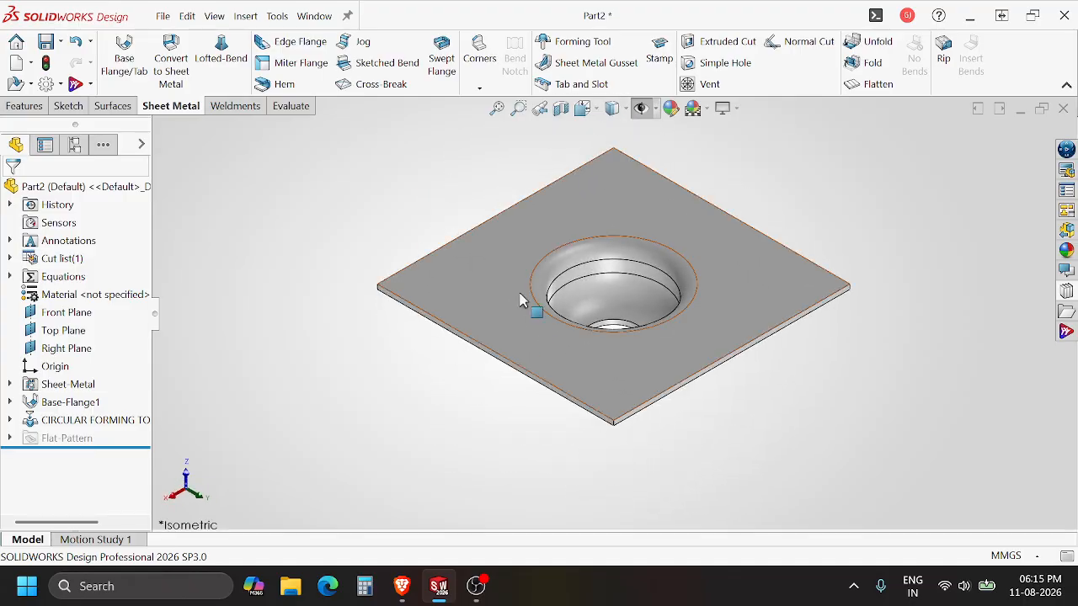
Step: Orient the view to show the raised side of the formed dome, with its opening facing up
middle_click_drag(525, 301, 479, 217)
key("space")
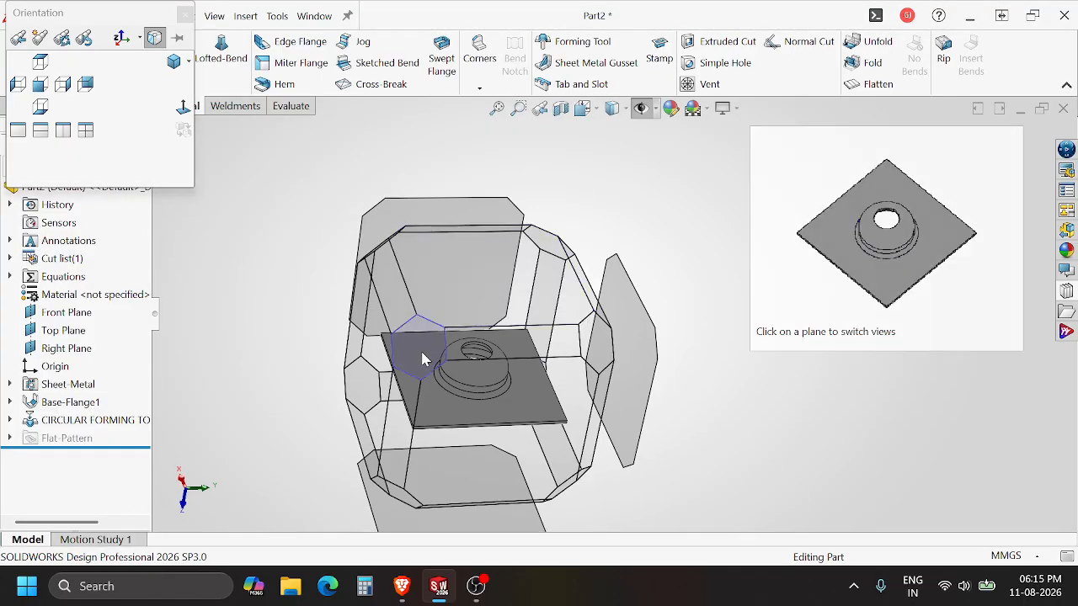
left_click(426, 360)
middle_click_drag(424, 357, 585, 259)
scroll(594, 278, "down", 4)
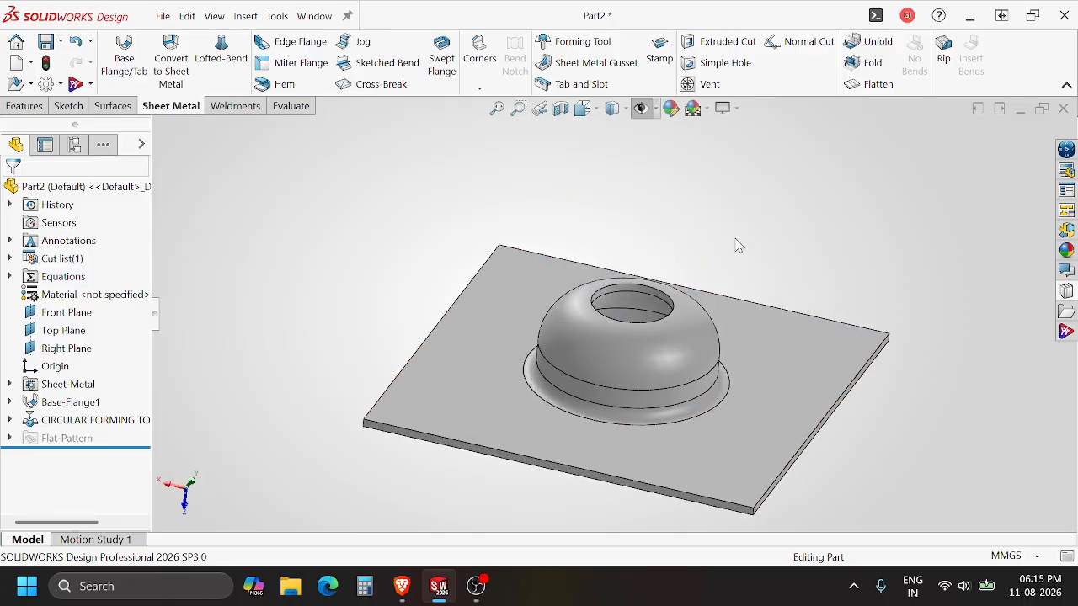
Step: Save the part as Part2 in SOLIDWORKS Part format on the Desktop and display it in isometric view
key("ctrl+s")
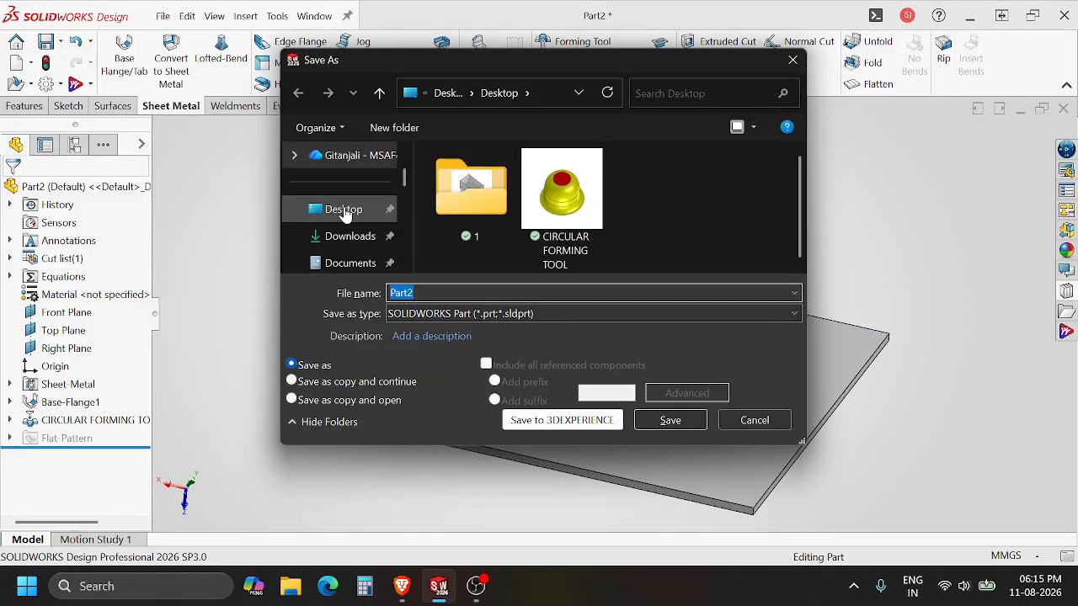
left_click(344, 211)
left_click(667, 420)
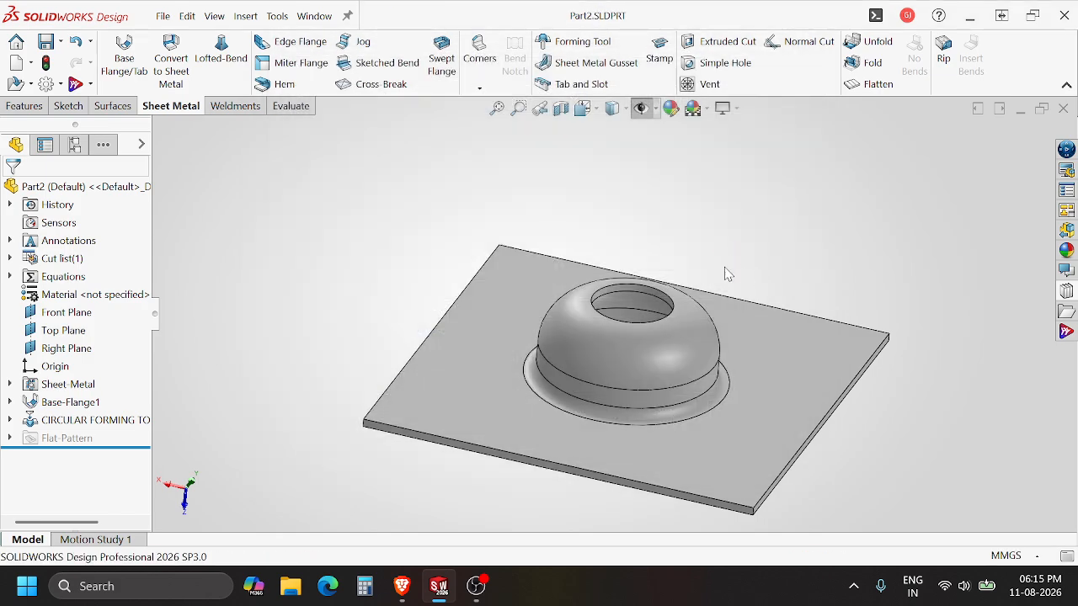
key("ctrl+7")
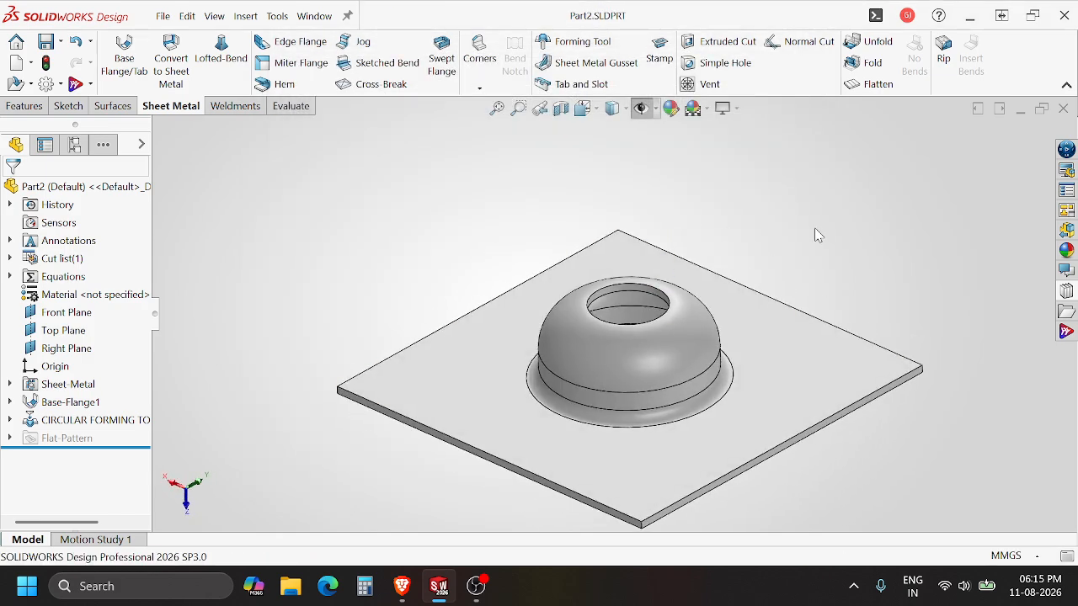